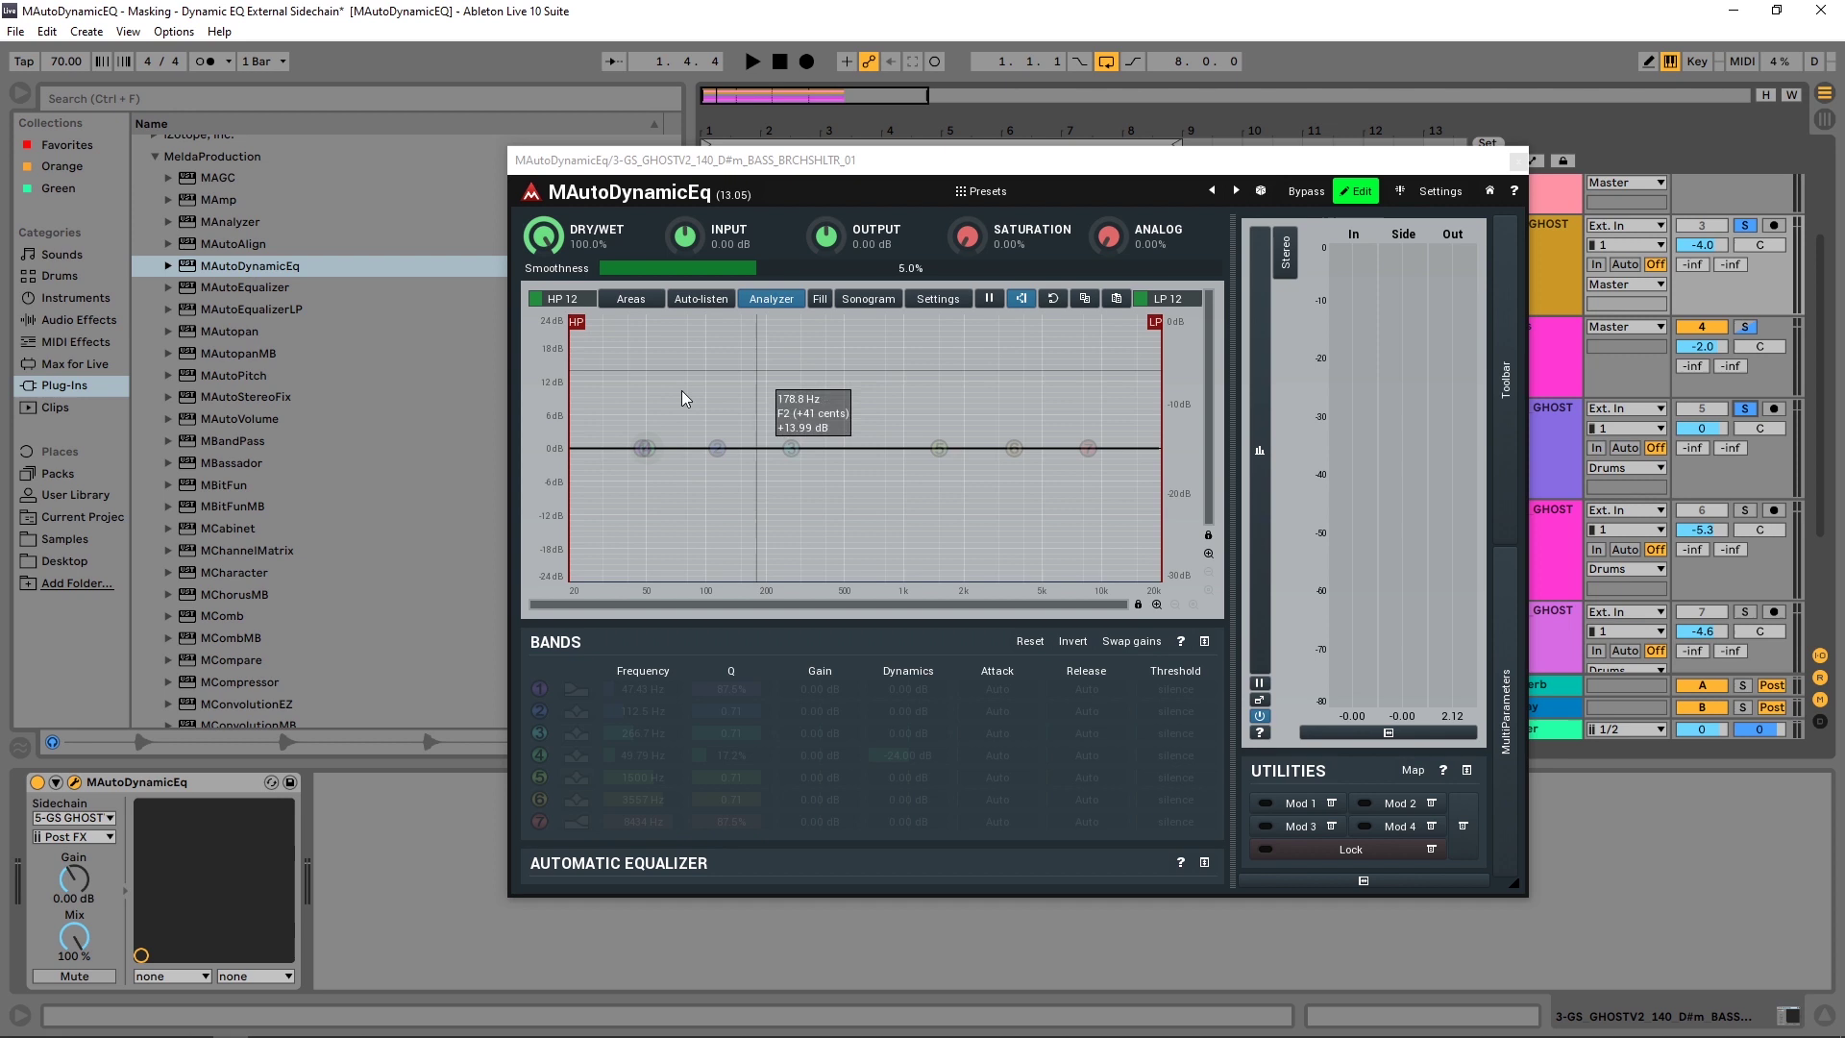
Select EQ band 2, solo track 3 and briefly play it to view the spectrum
{"action": "left_click", "coordinate": [720, 446]}
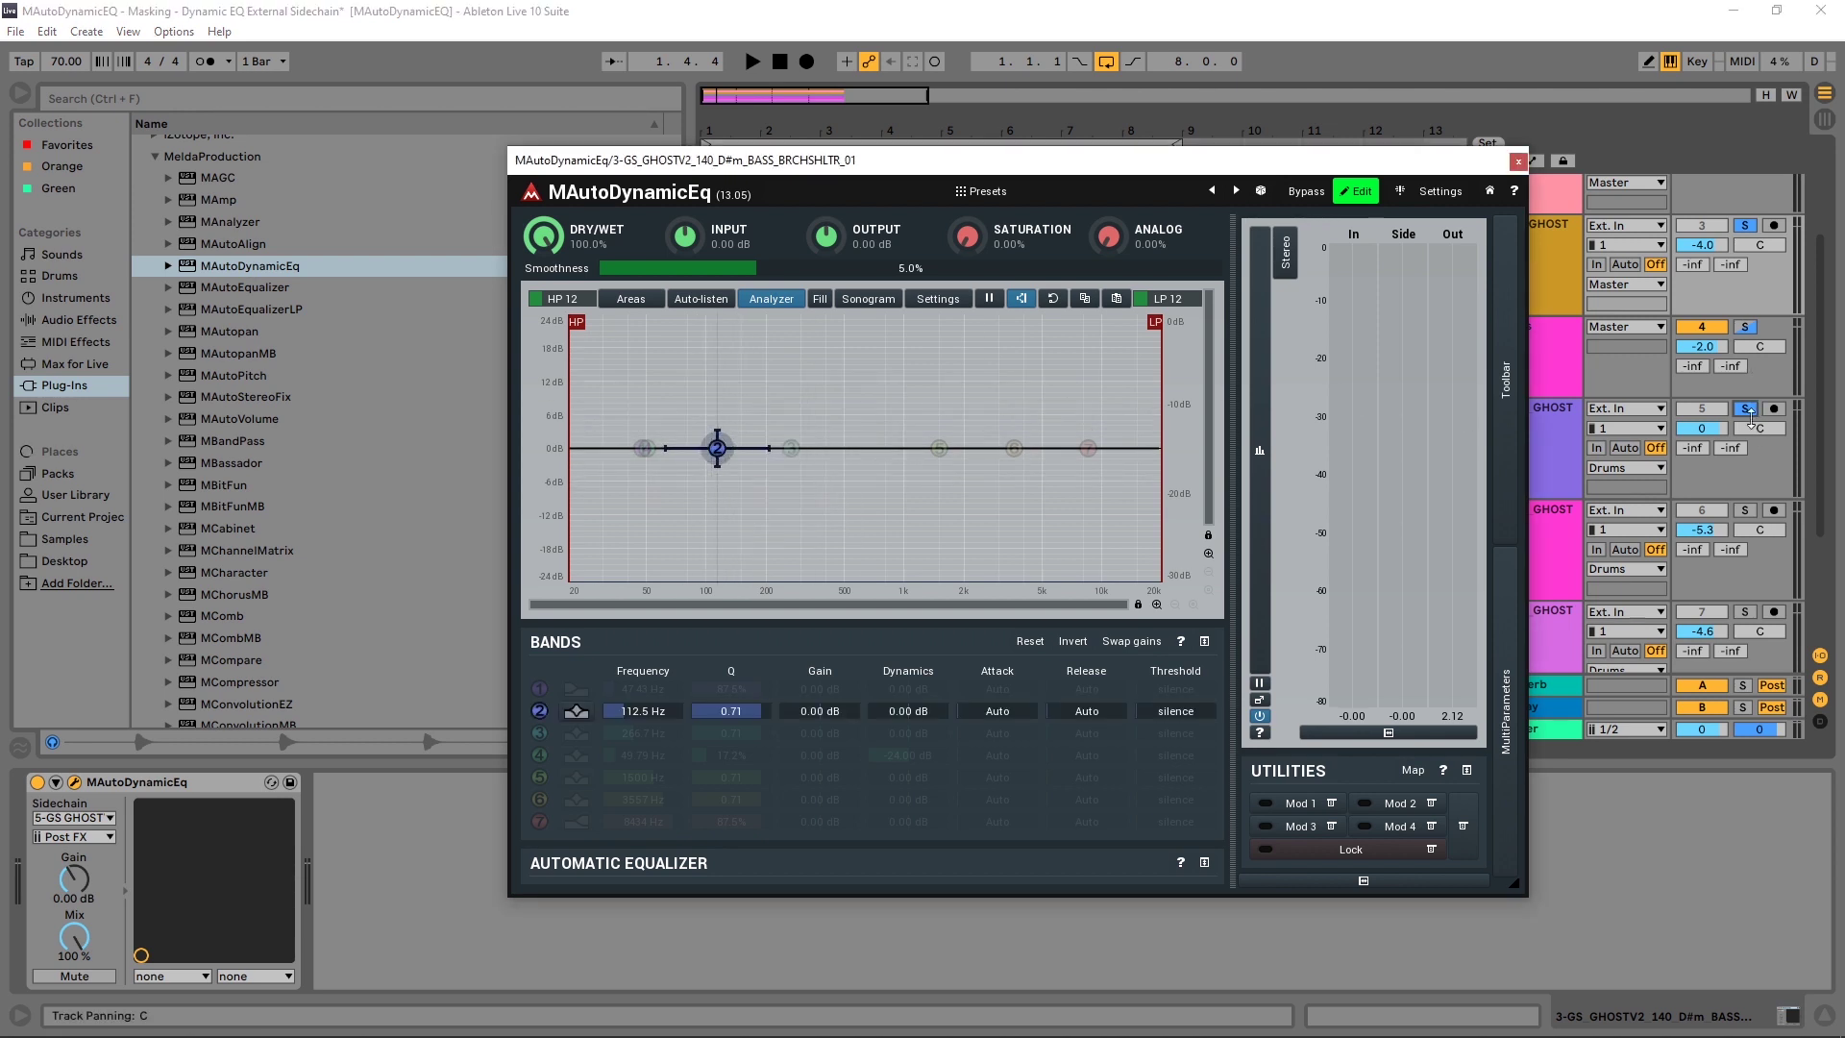
{"action": "left_click", "coordinate": [1746, 227]}
{"action": "key", "text": "space"}
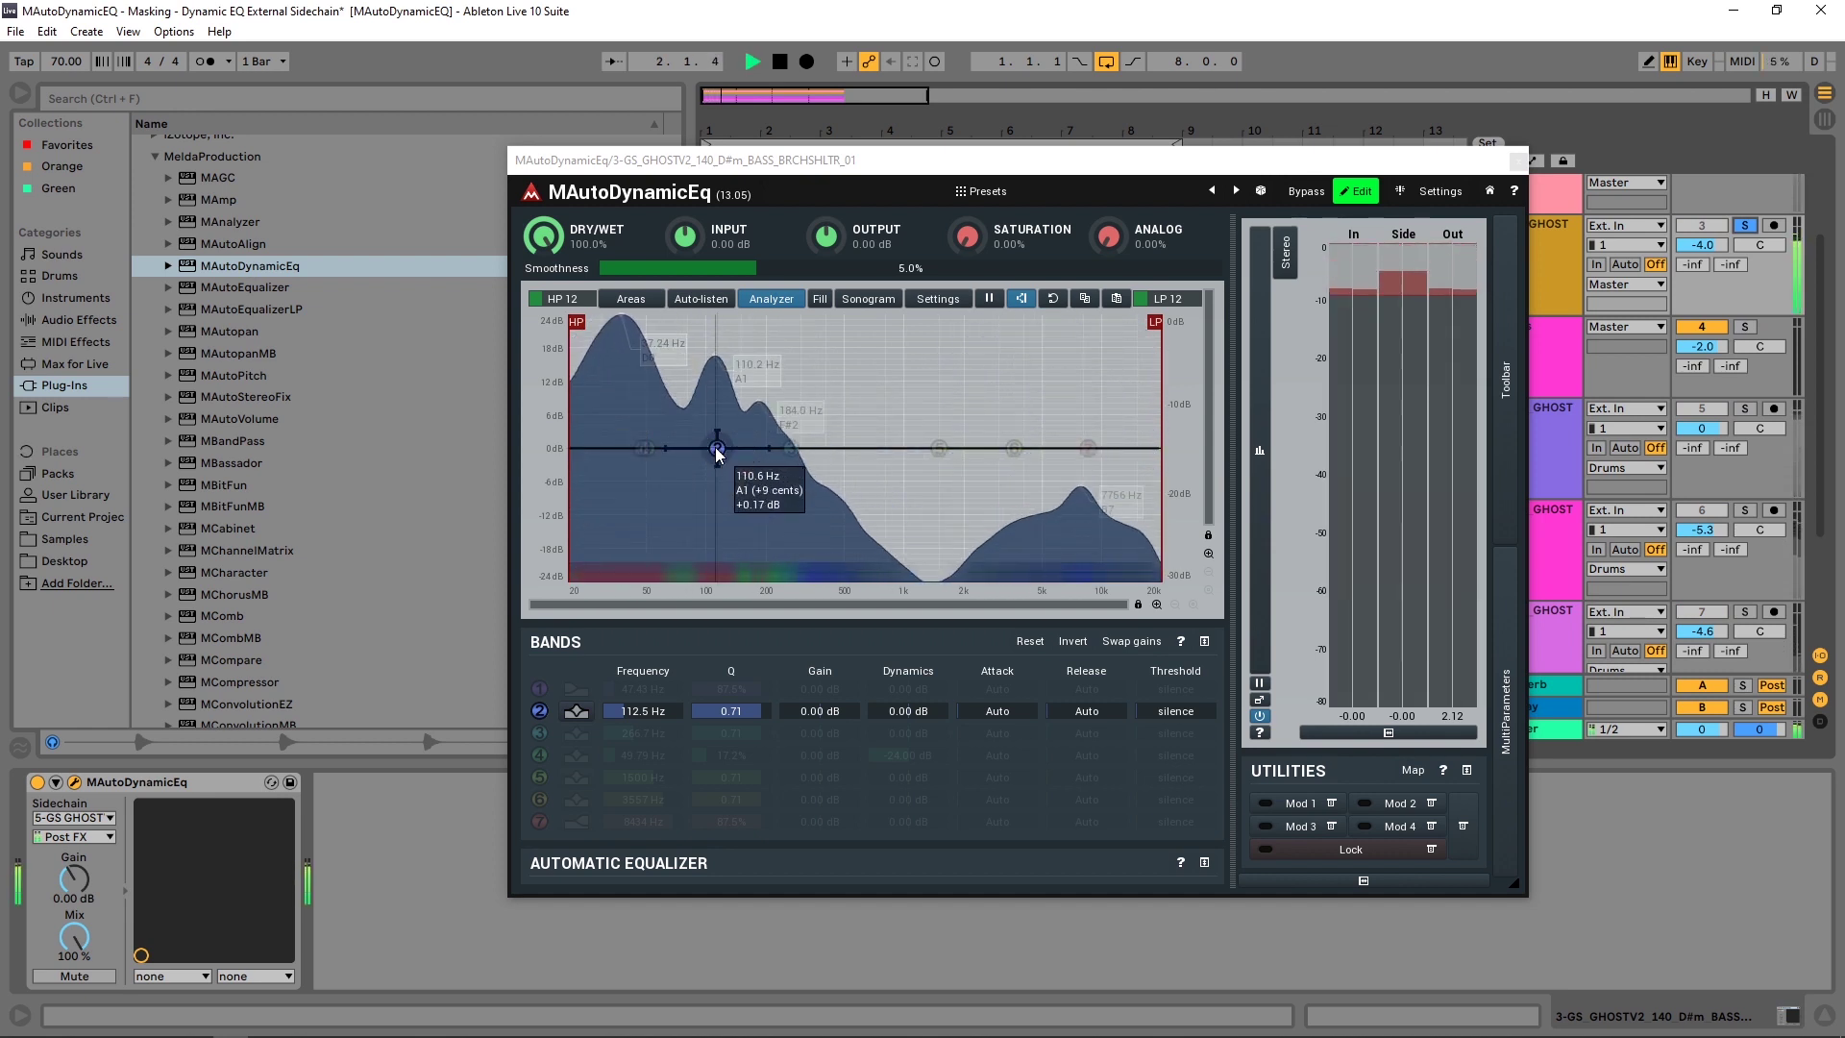
{"action": "key", "text": "space"}
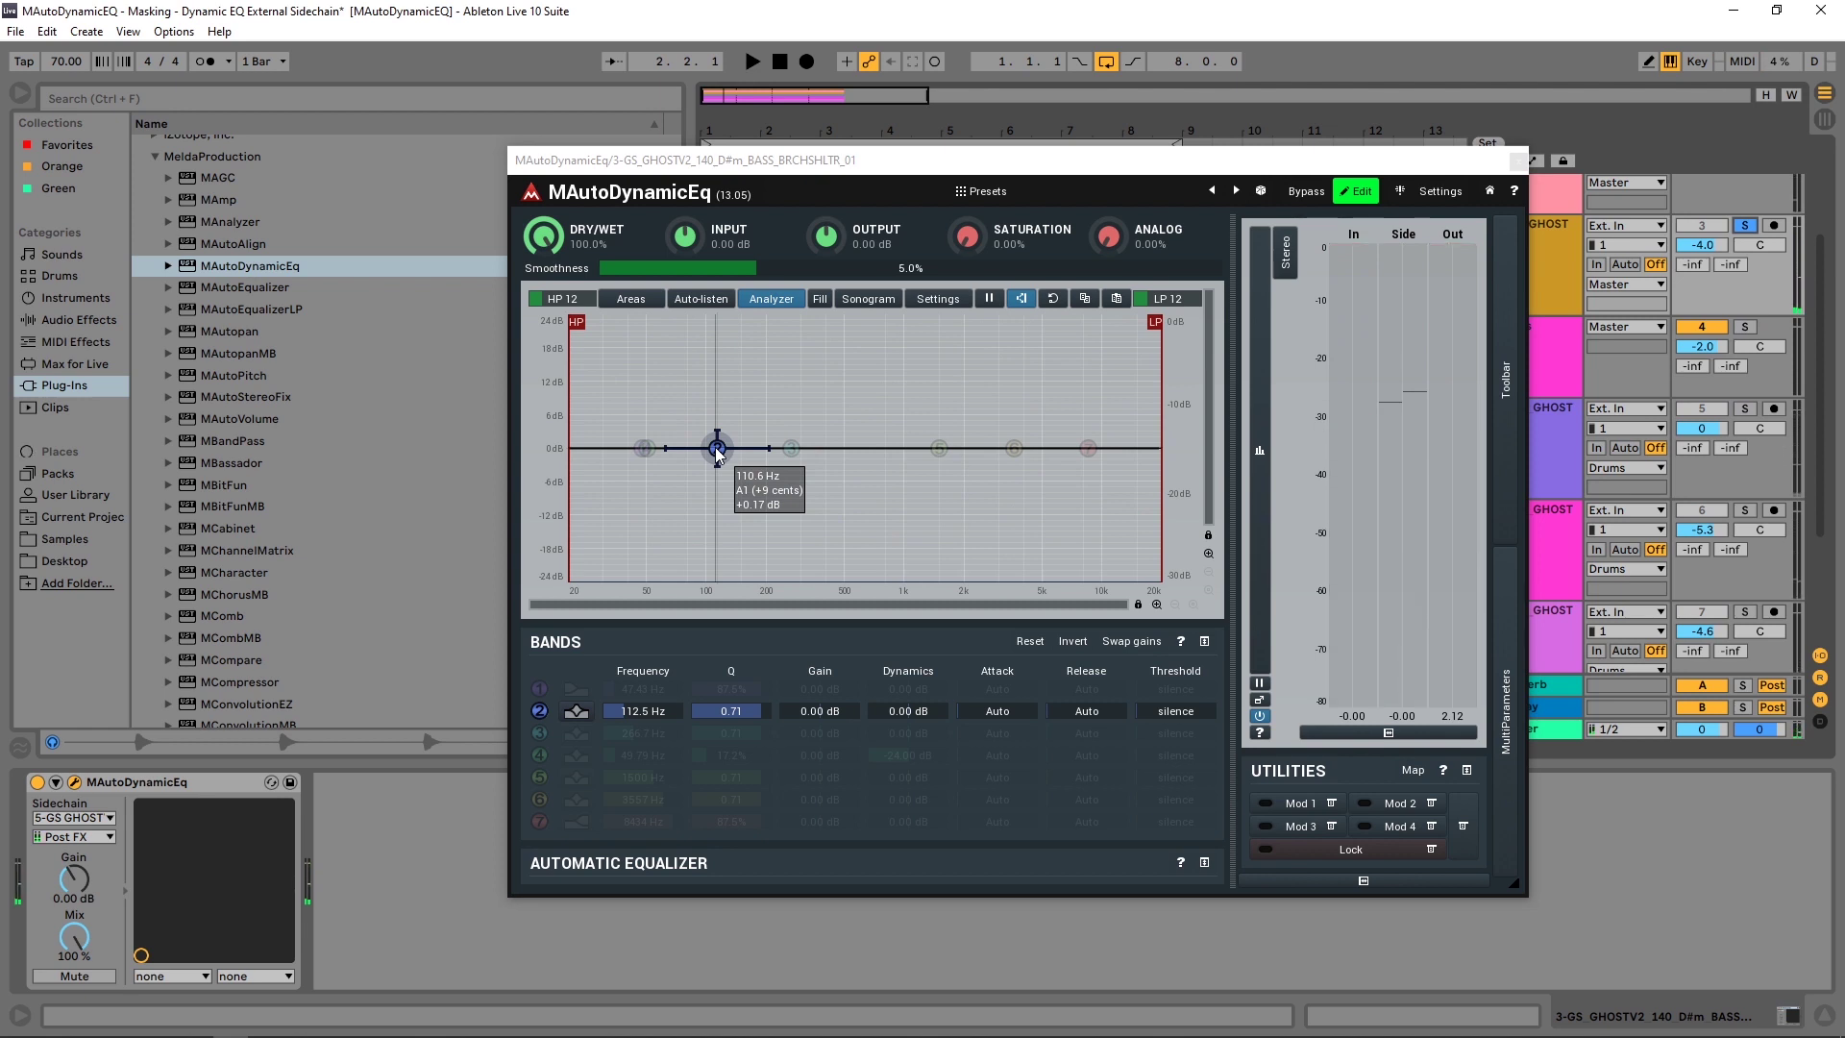
Move band 2 to 49.18 Hz with about +5 dB boost and audition it
{"action": "left_click_drag", "start_coordinate": [715, 446], "coordinate": [646, 420]}
{"action": "key", "text": "space"}
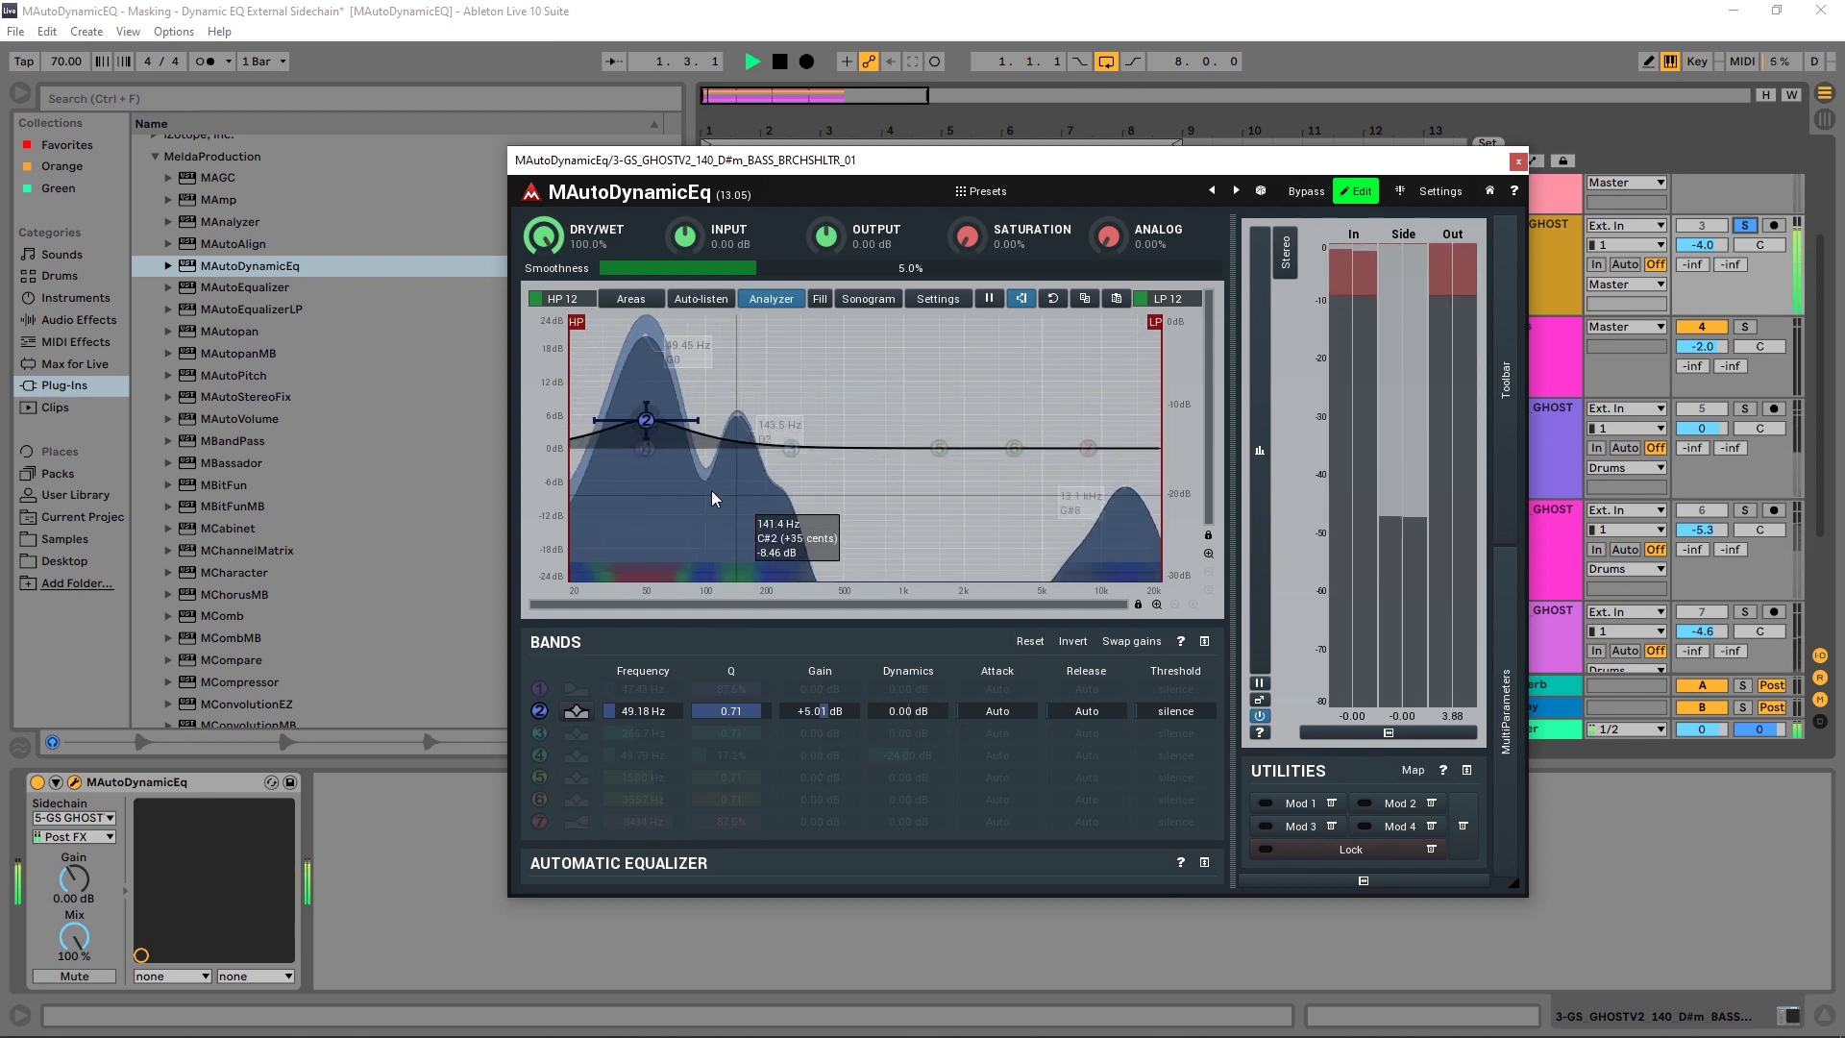
{"action": "key", "text": "space"}
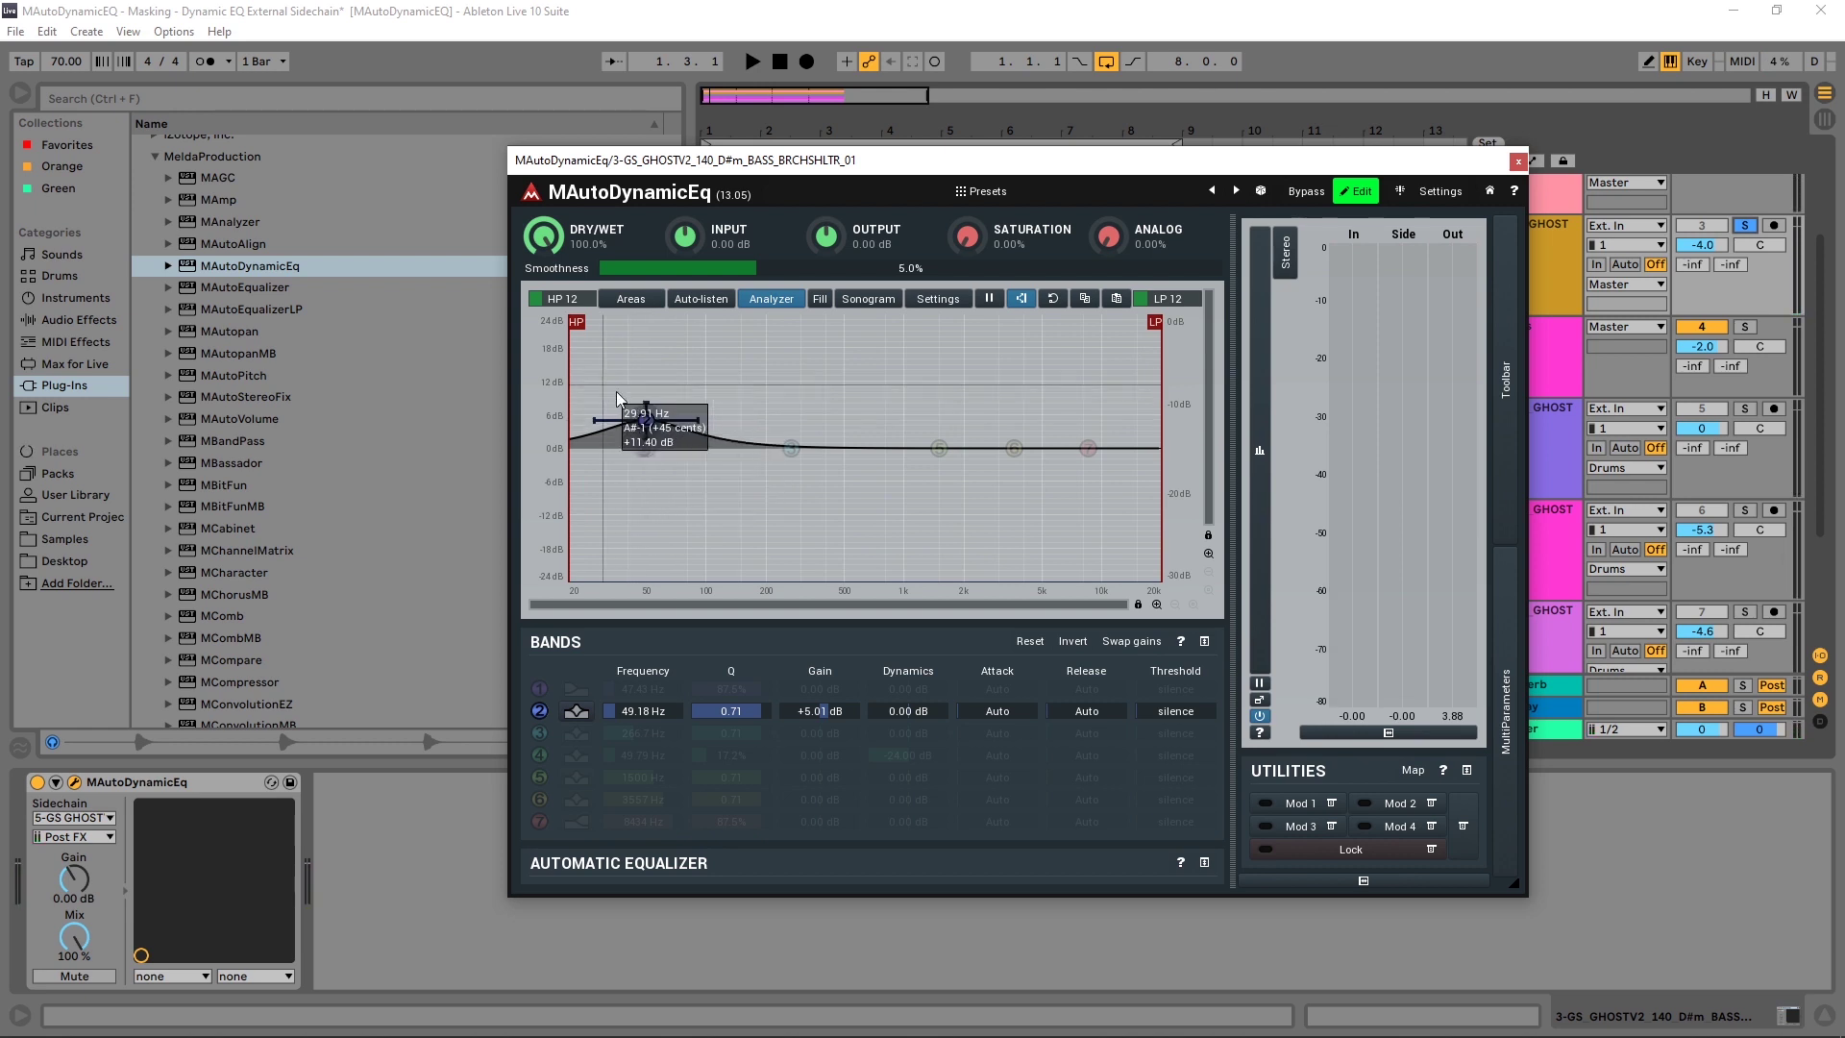
{"action": "key", "text": "space"}
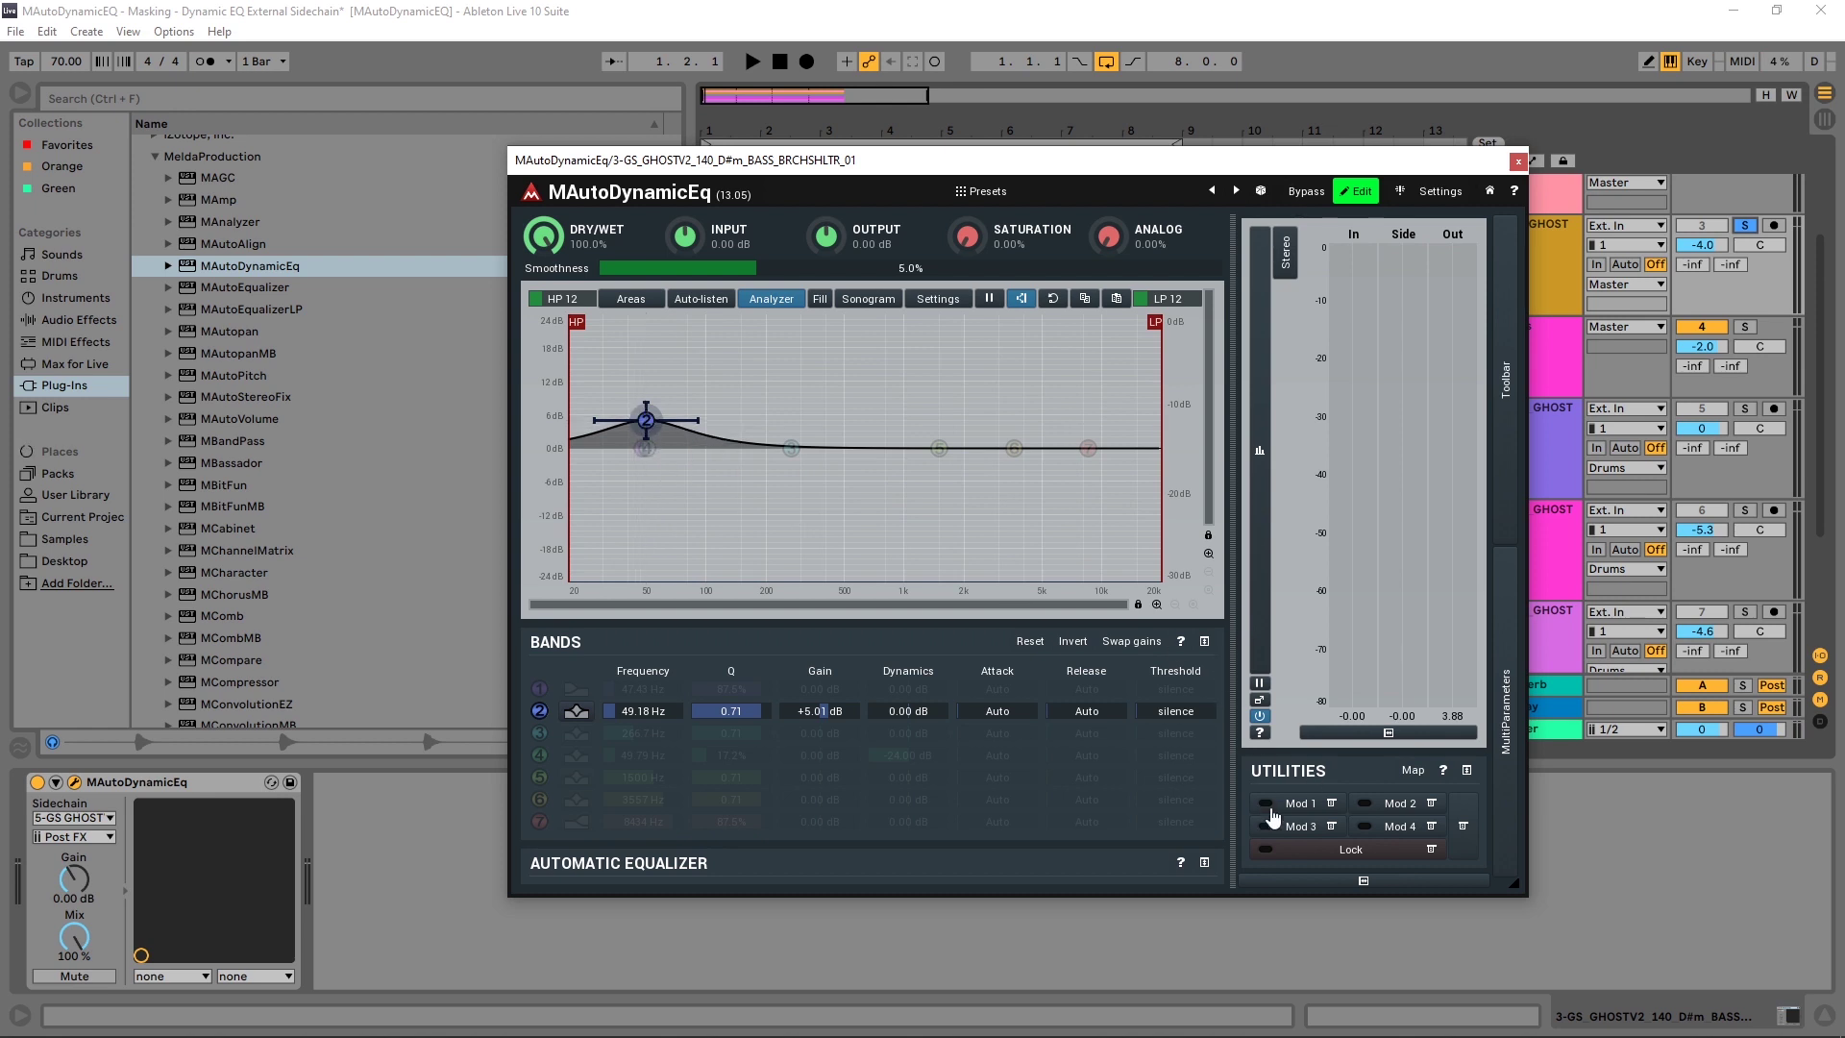
Clear & Learn Mod 1 on band 2's frequency and gain, then open its editor
{"action": "left_click", "coordinate": [1331, 806]}
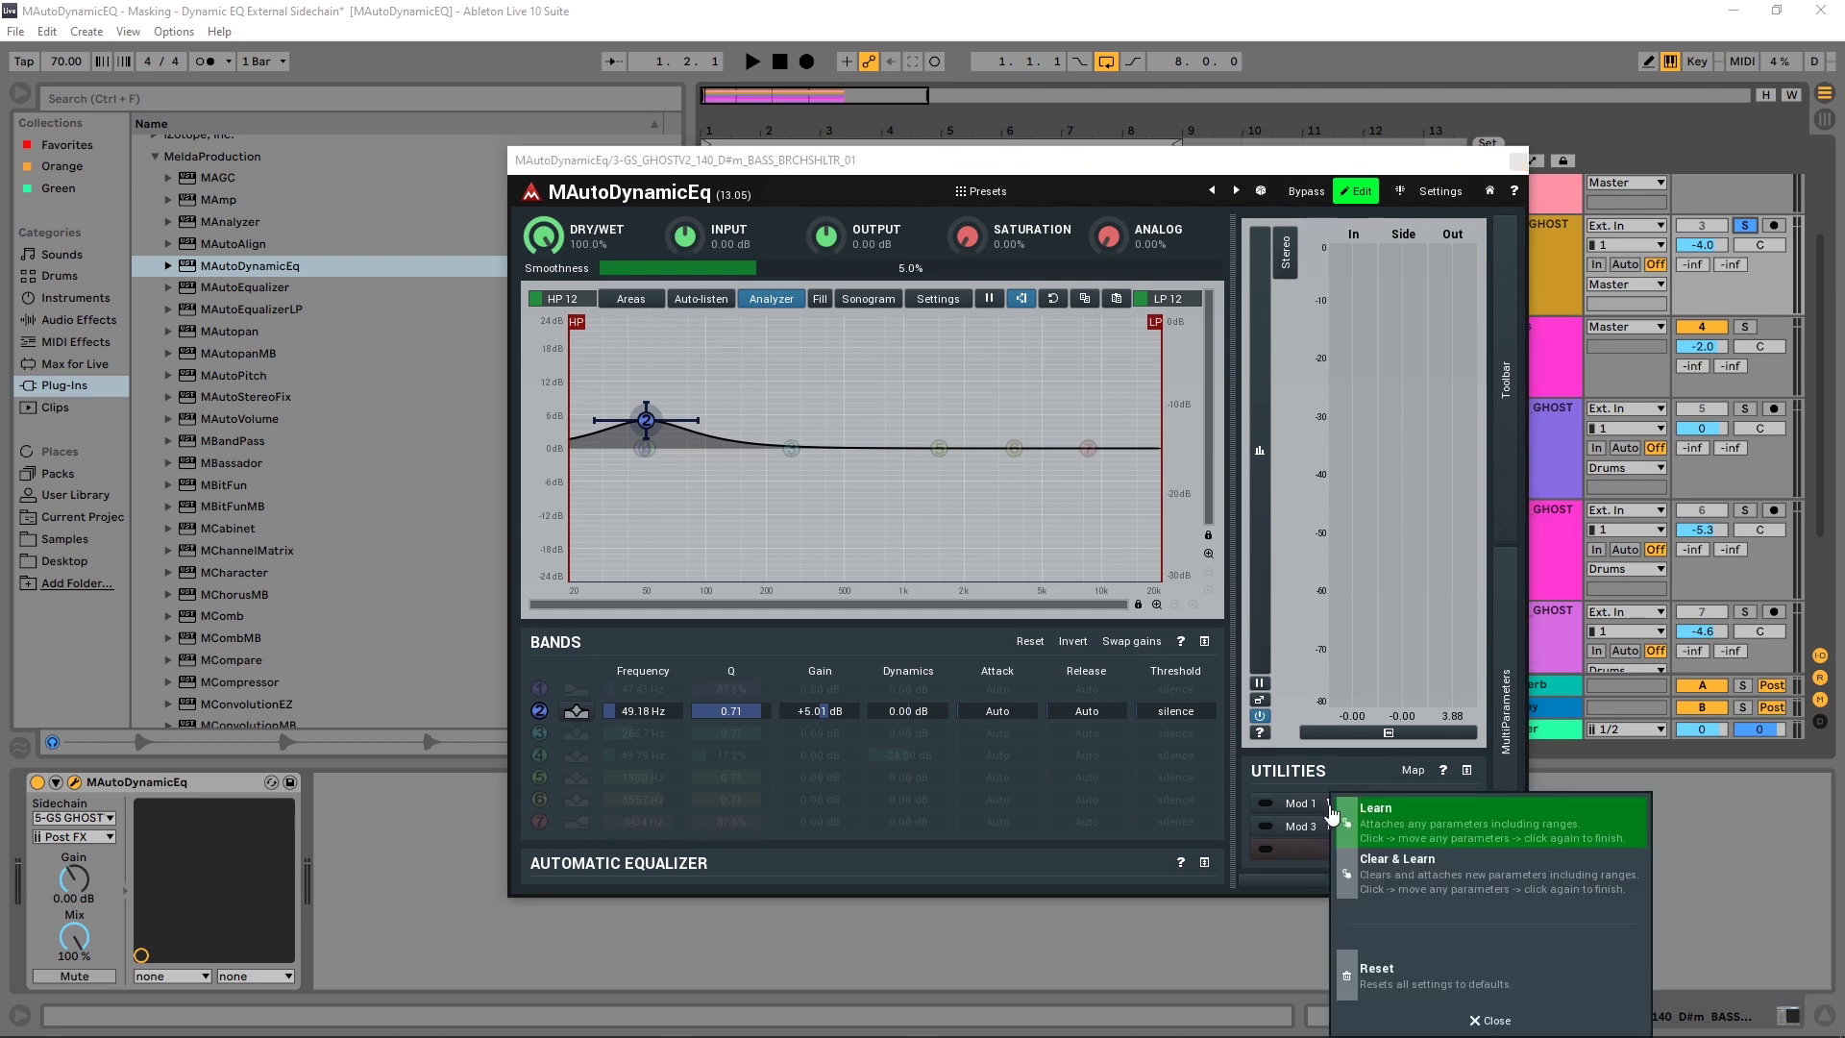
{"action": "left_click", "coordinate": [1431, 885]}
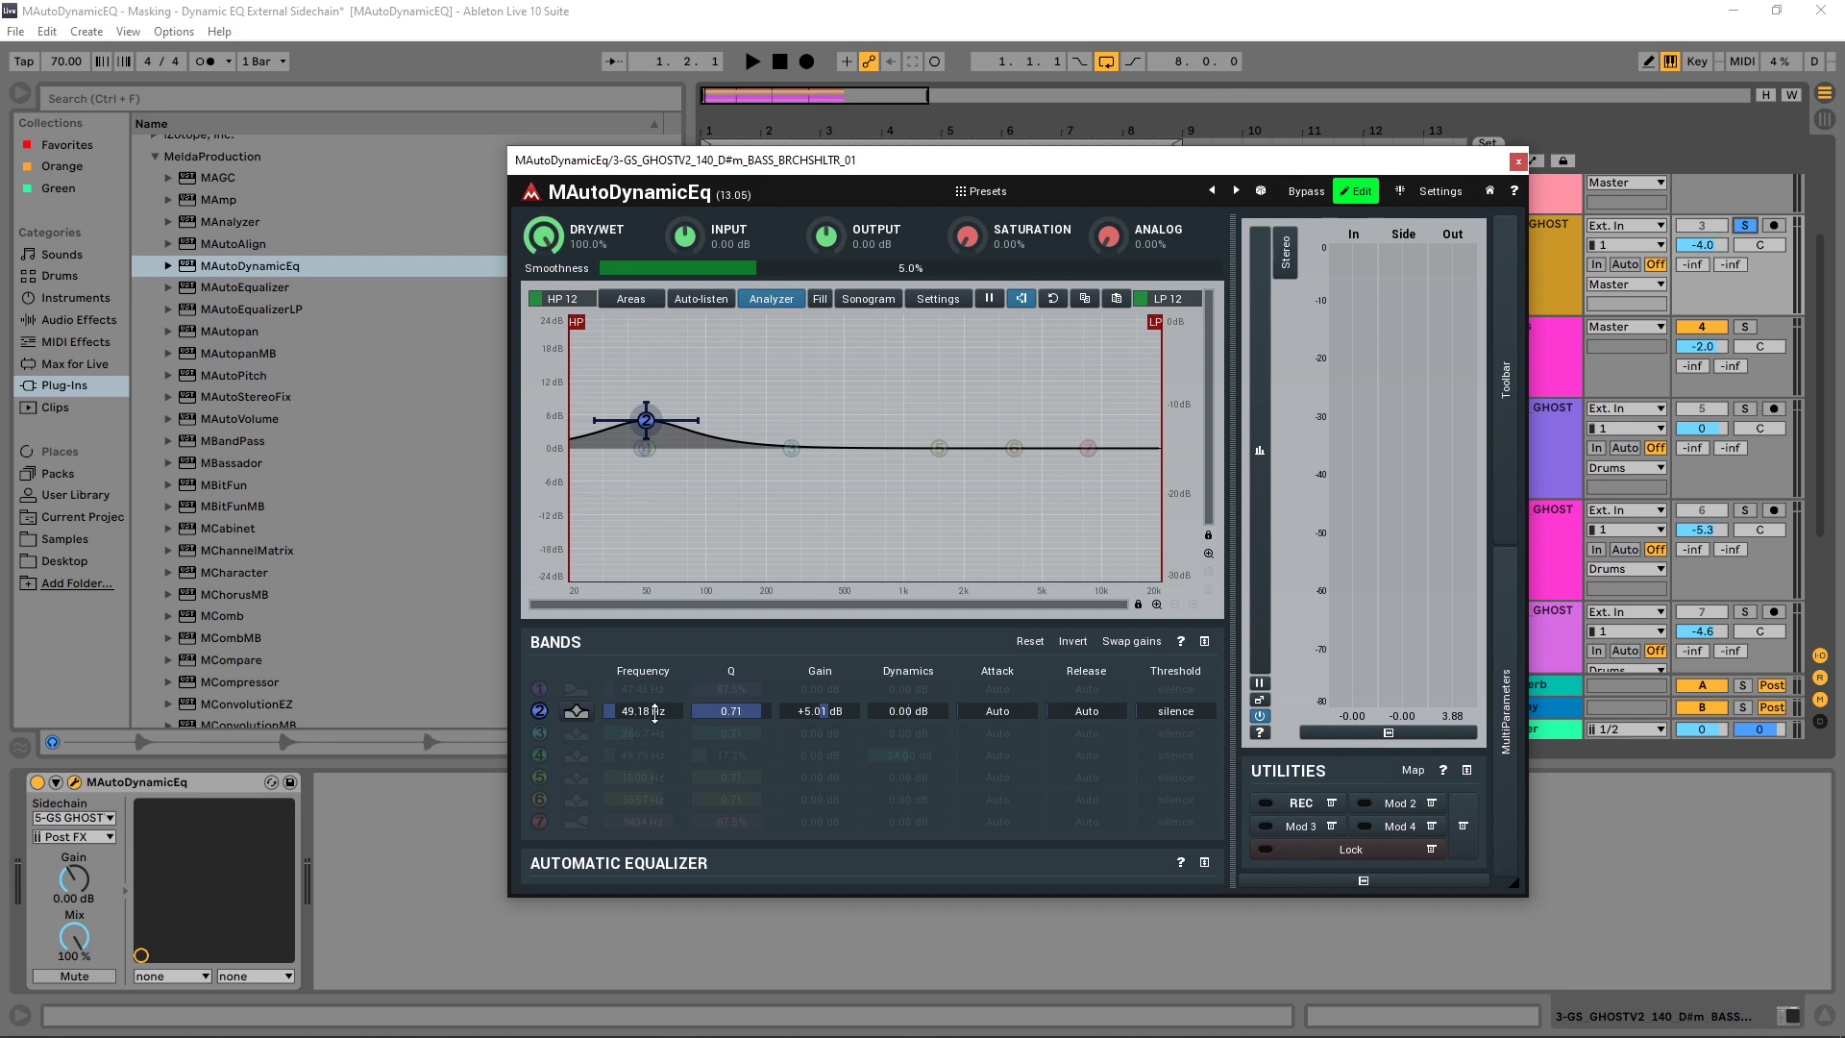
{"action": "left_click_drag", "start_coordinate": [653, 711], "coordinate": [654, 663]}
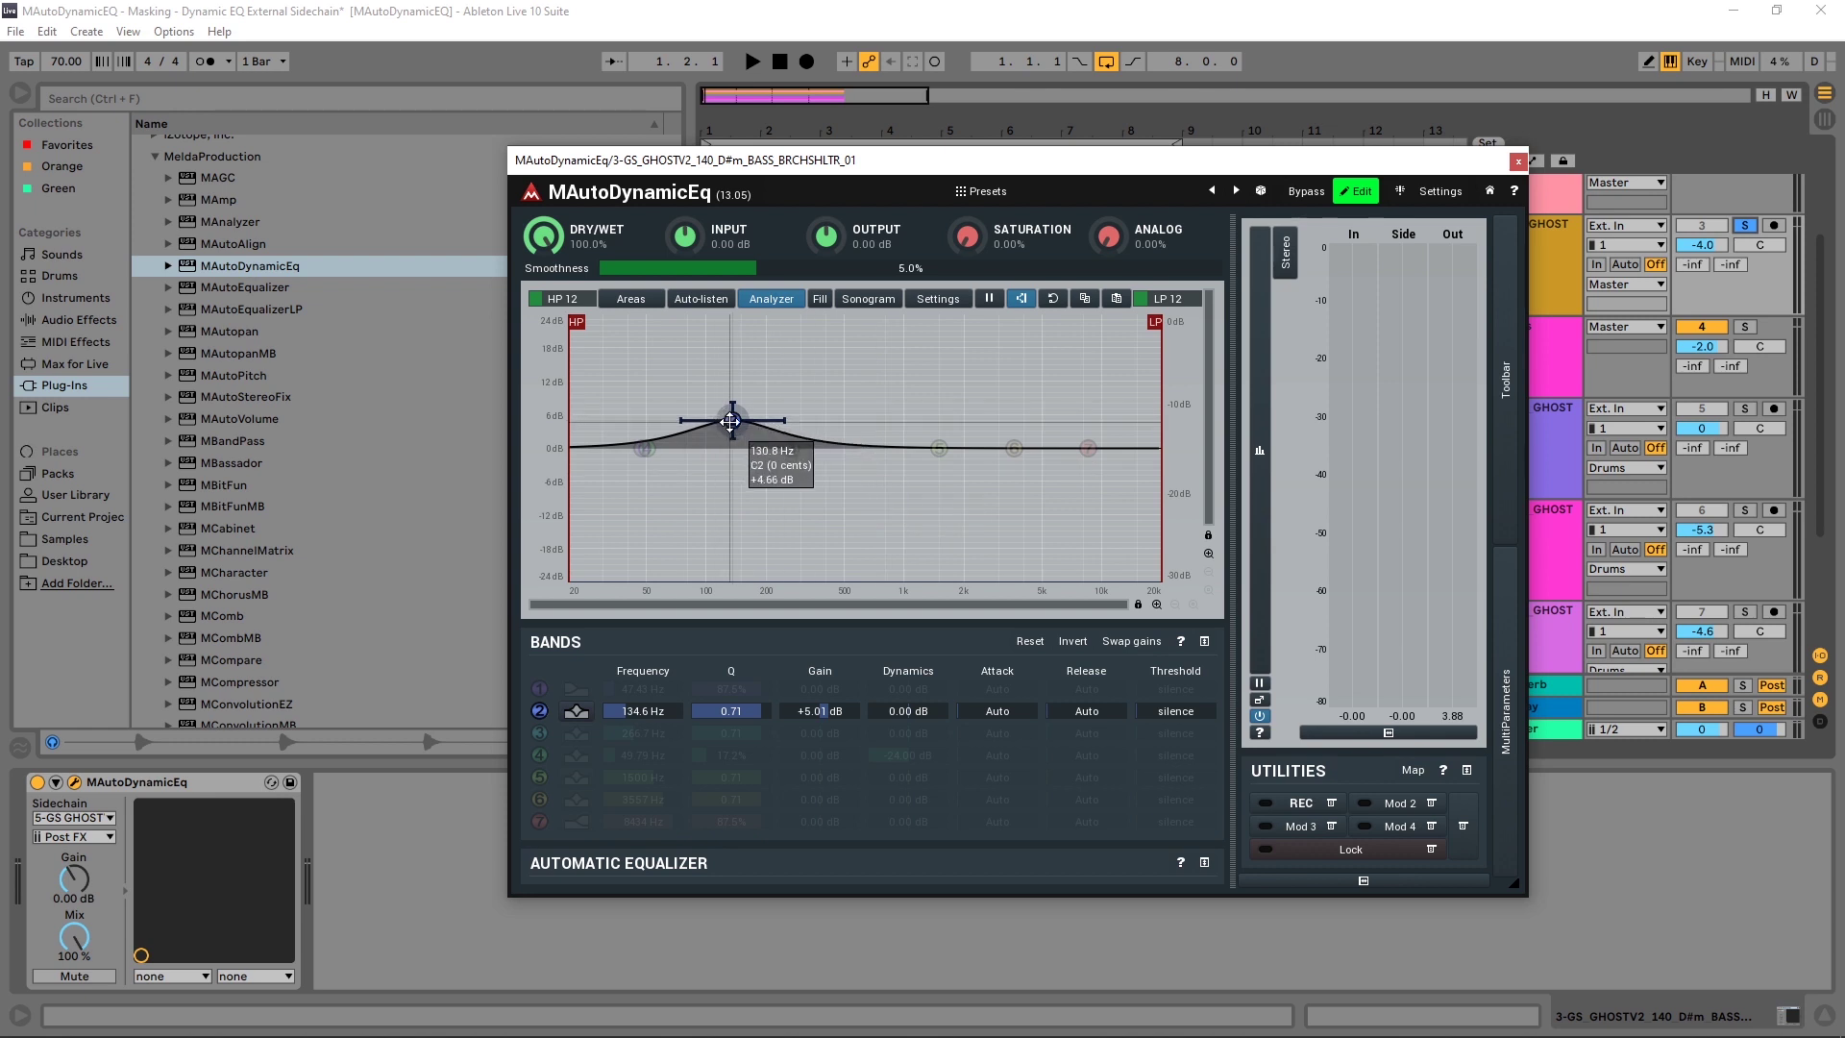
{"action": "mouse_move", "coordinate": [730, 420]}
{"action": "left_mouse_down"}
{"action": "mouse_move", "coordinate": [708, 424]}
{"action": "mouse_move", "coordinate": [753, 418]}
{"action": "mouse_move", "coordinate": [720, 416]}
{"action": "left_mouse_up"}
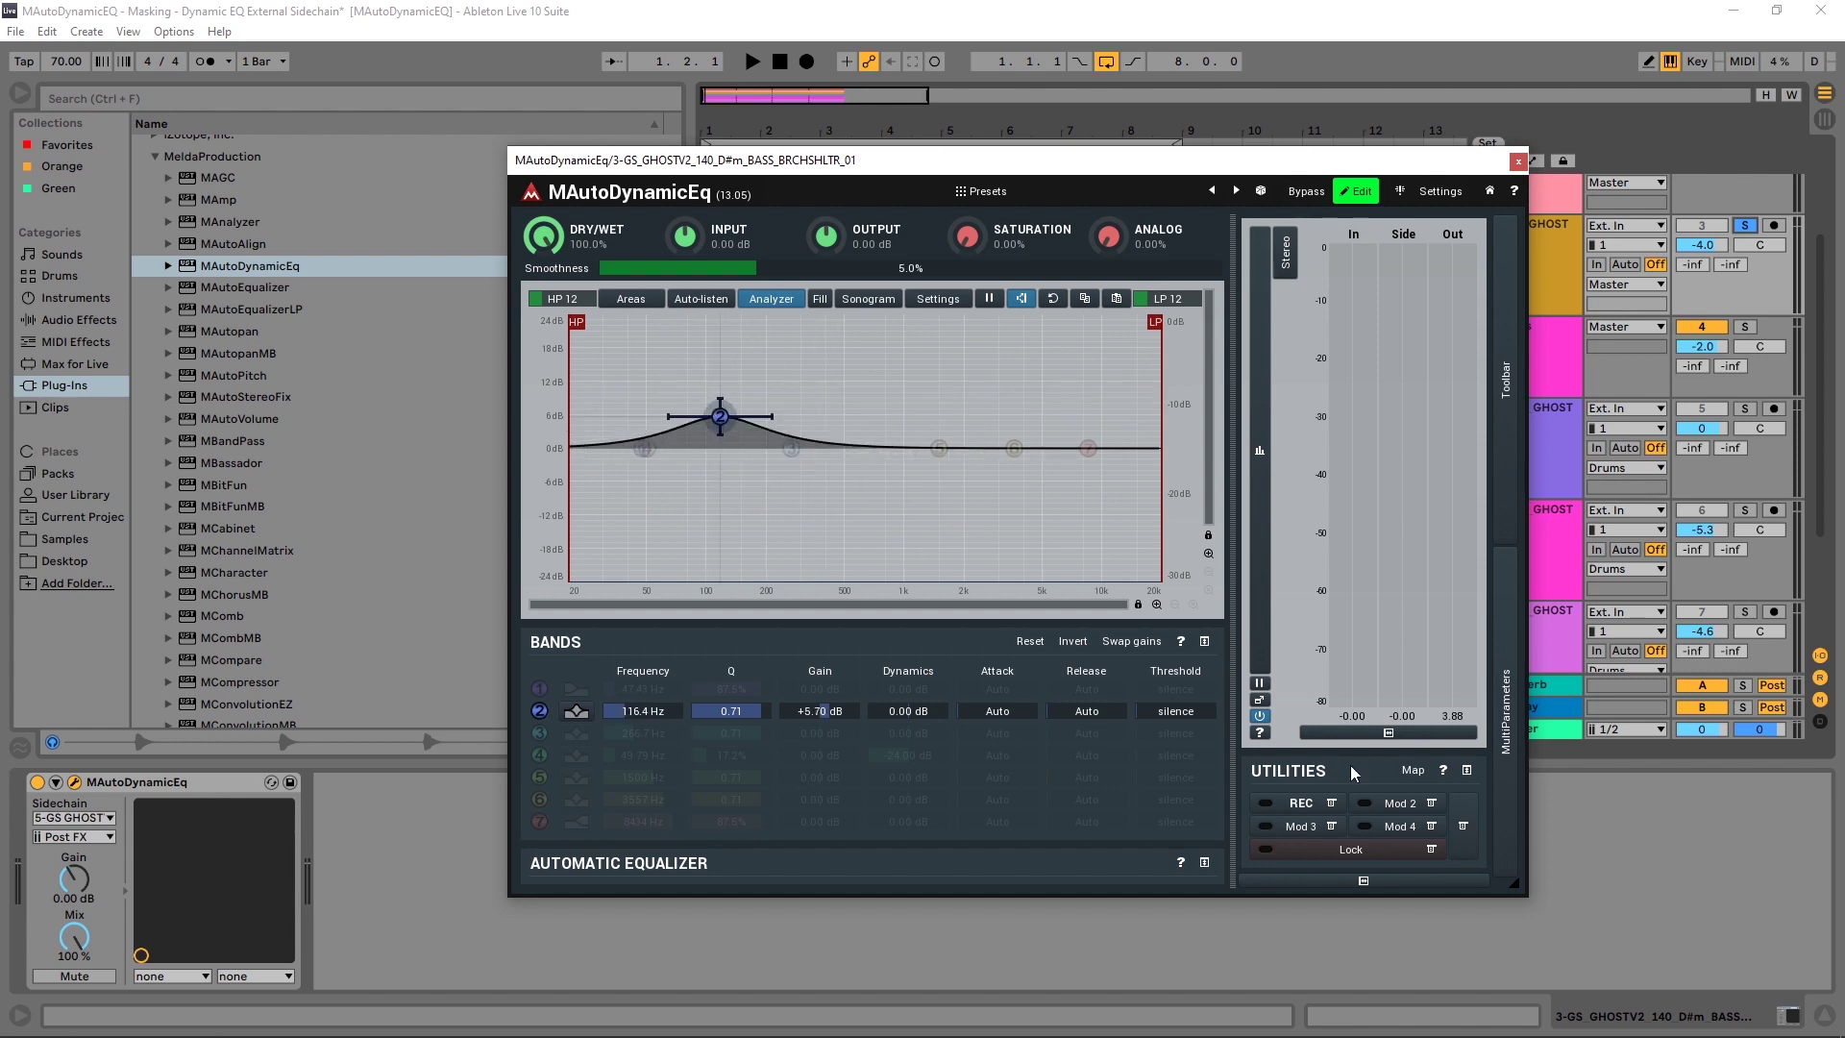
{"action": "left_click", "coordinate": [1296, 806]}
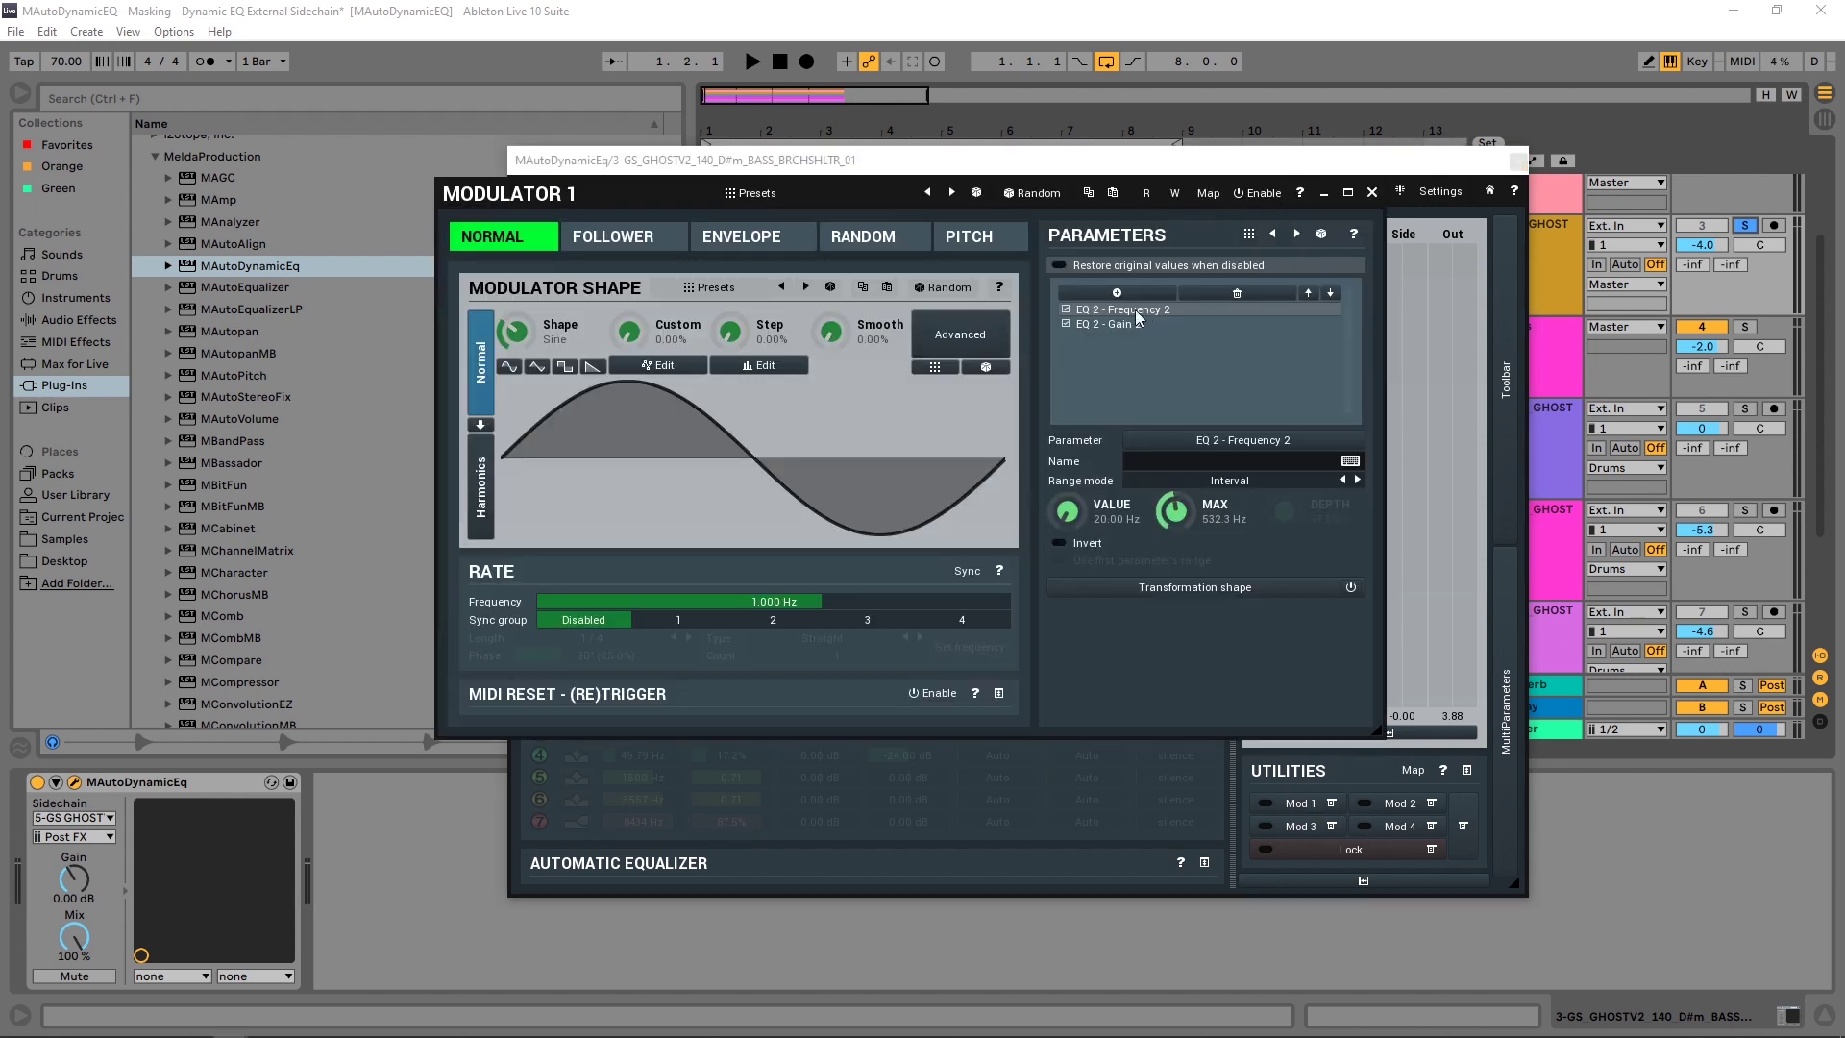
Move Modulator 1 off the EQ graph and delete its EQ 2 - Gain 2 target
{"action": "left_click", "coordinate": [679, 205]}
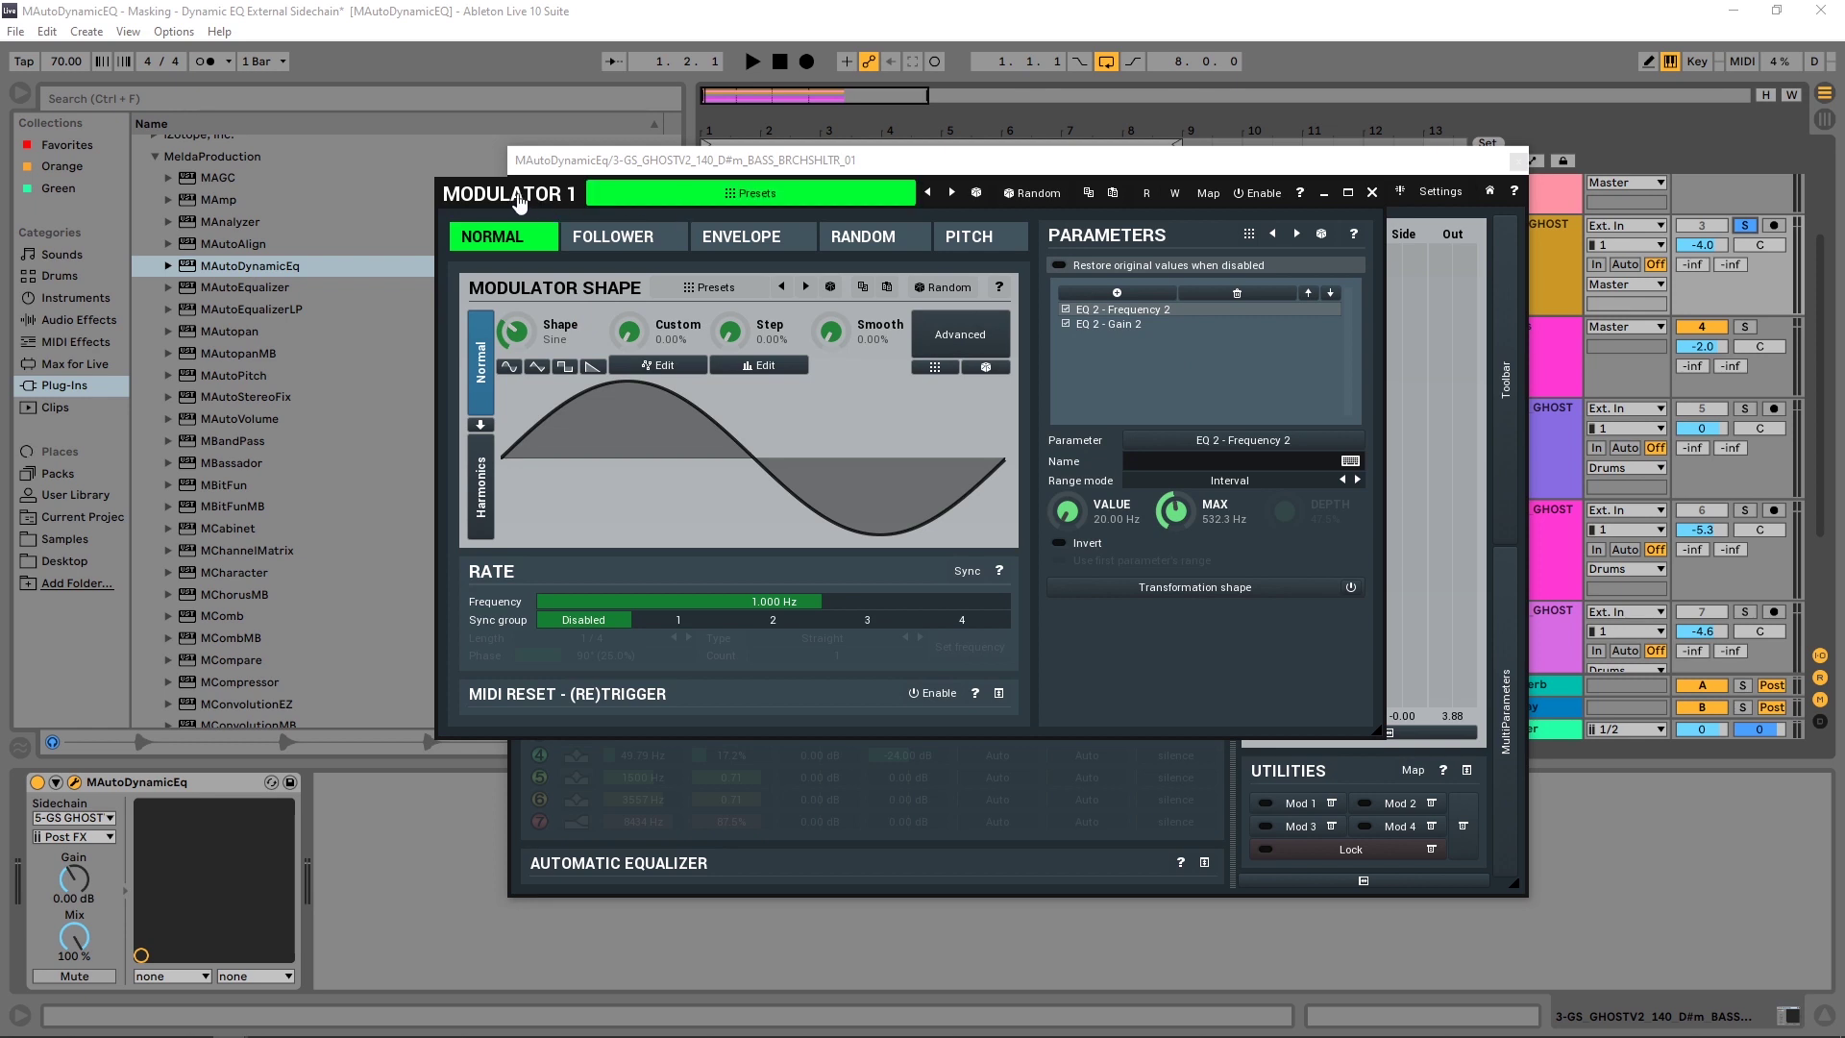
{"action": "left_click_drag", "start_coordinate": [519, 200], "coordinate": [697, 228]}
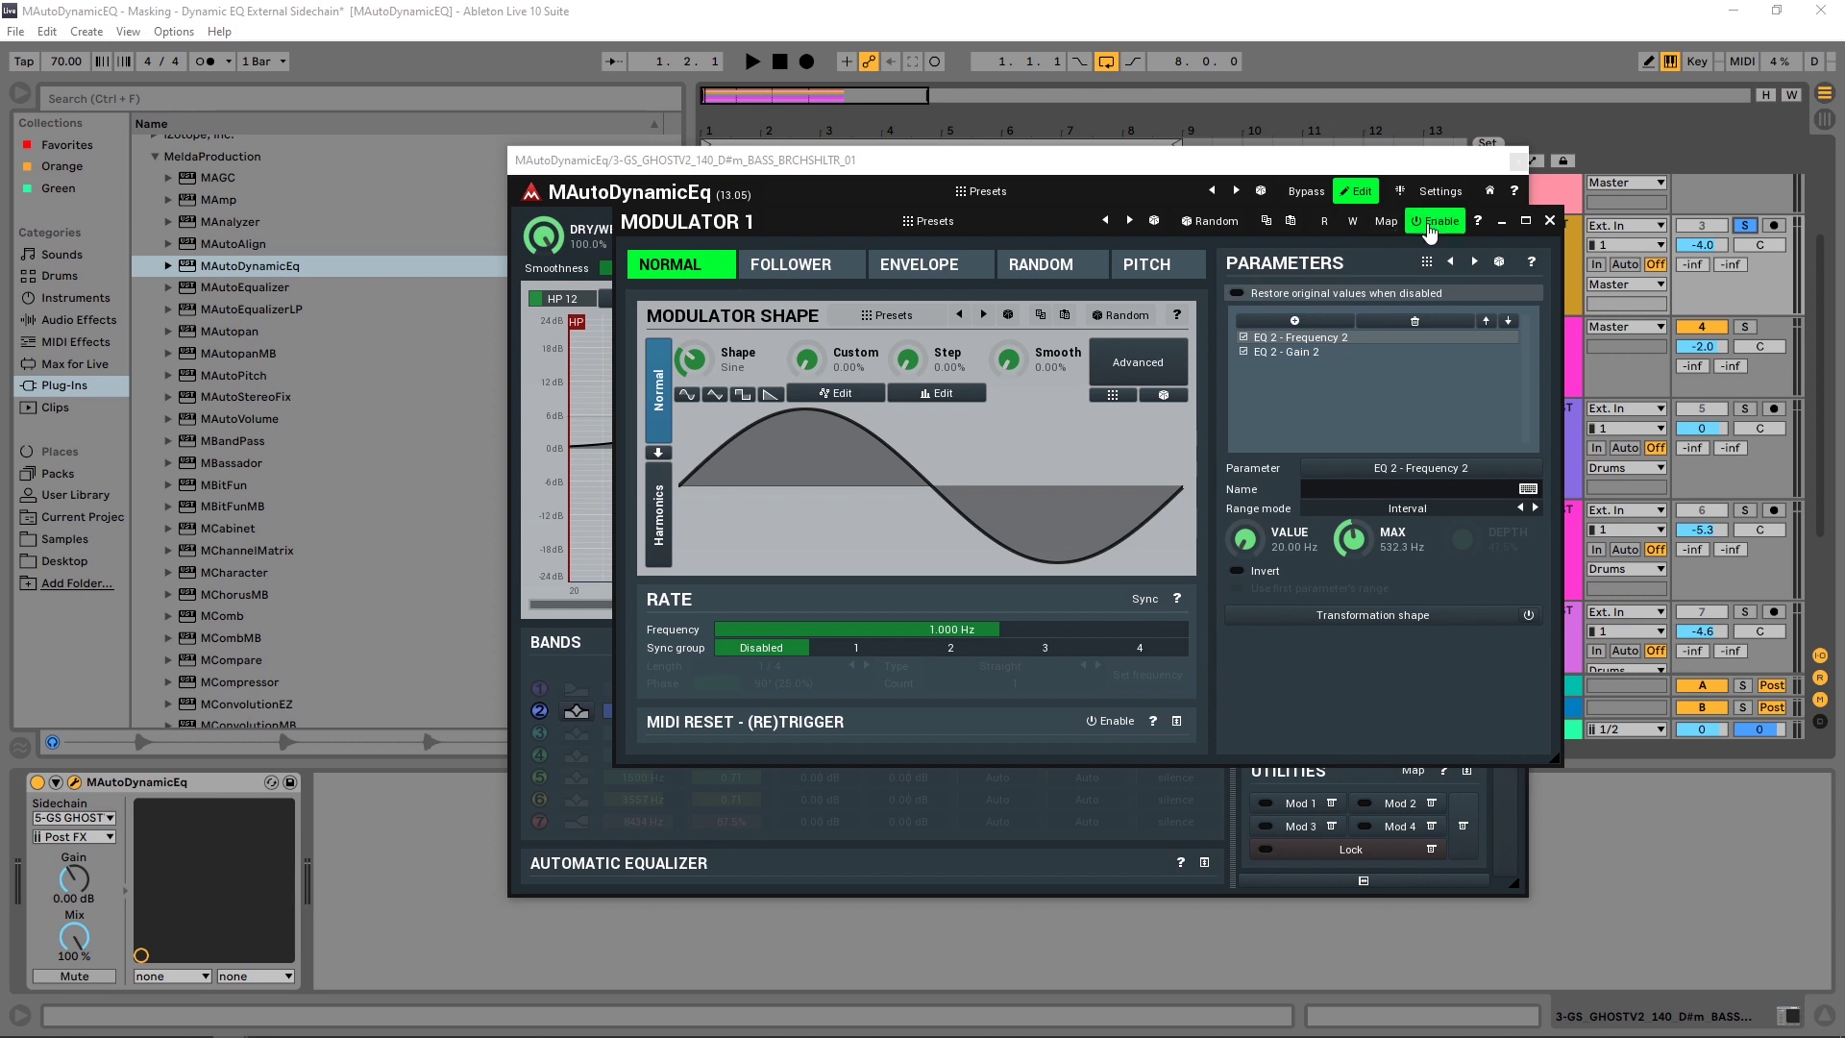
{"action": "left_click_drag", "start_coordinate": [678, 226], "coordinate": [956, 243]}
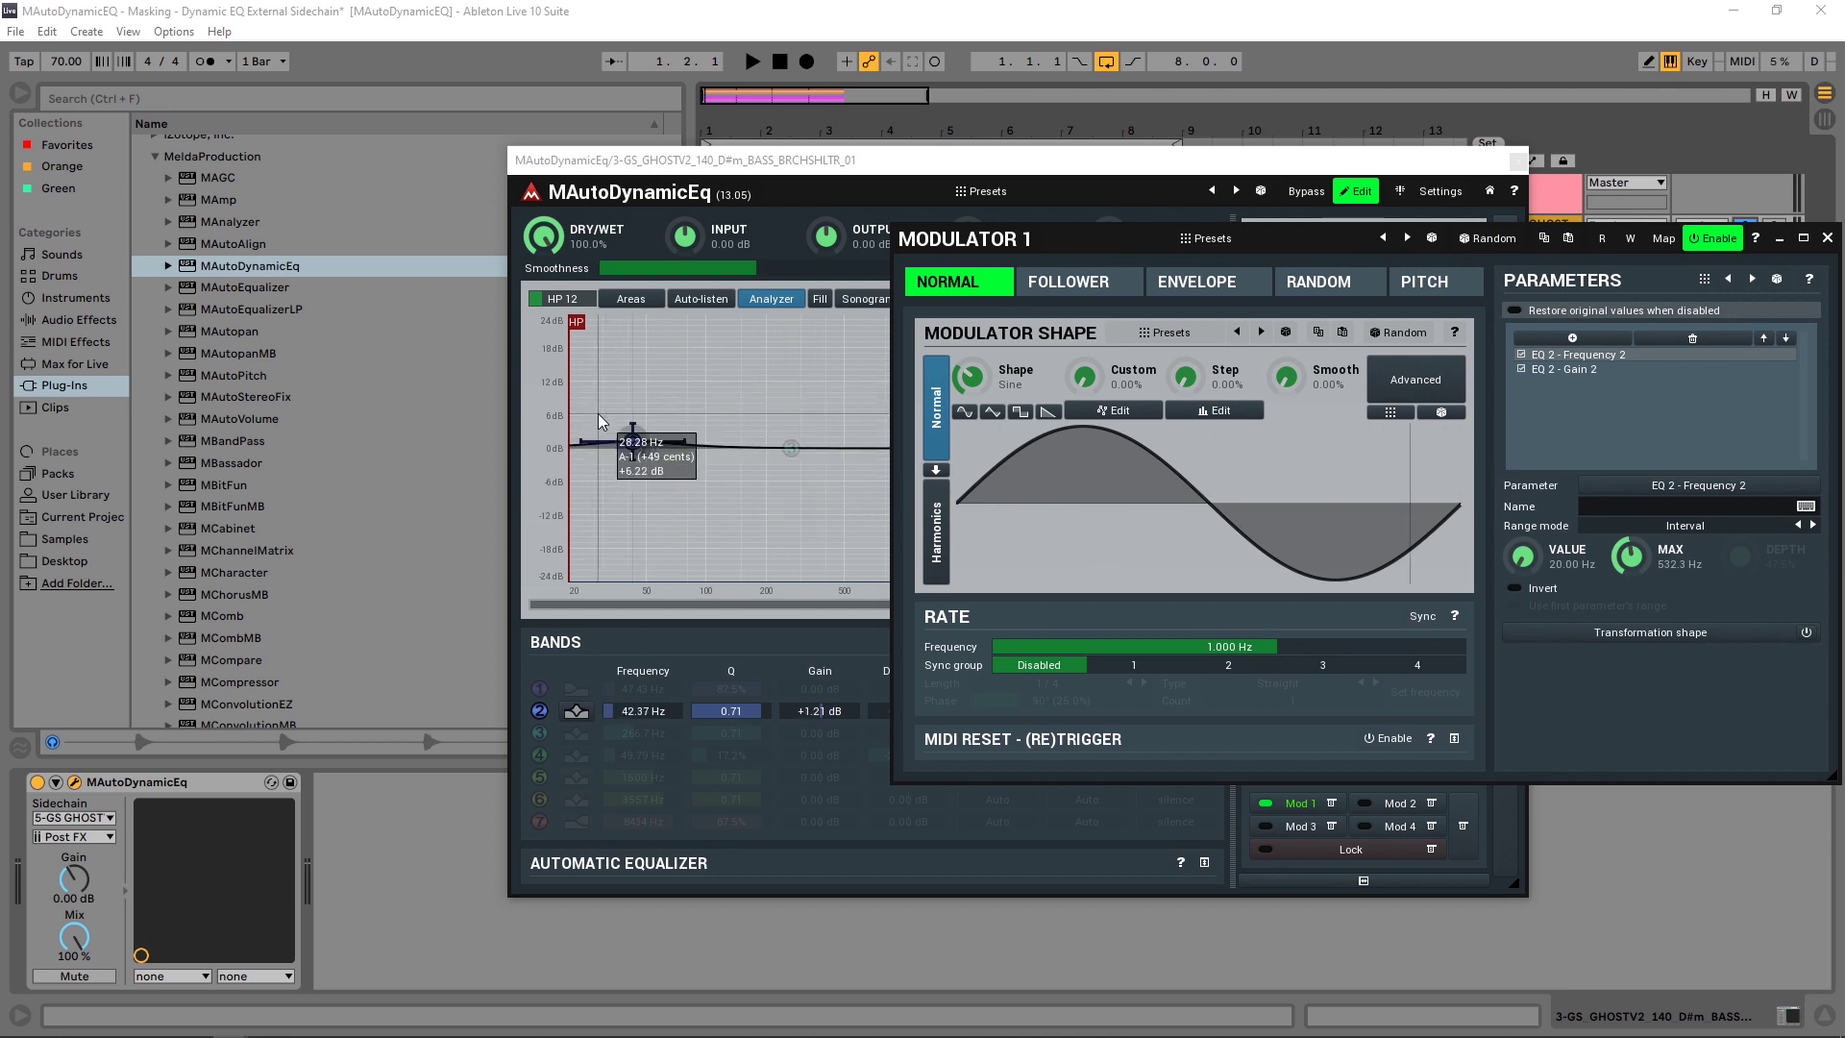
{"action": "left_click", "coordinate": [1585, 373]}
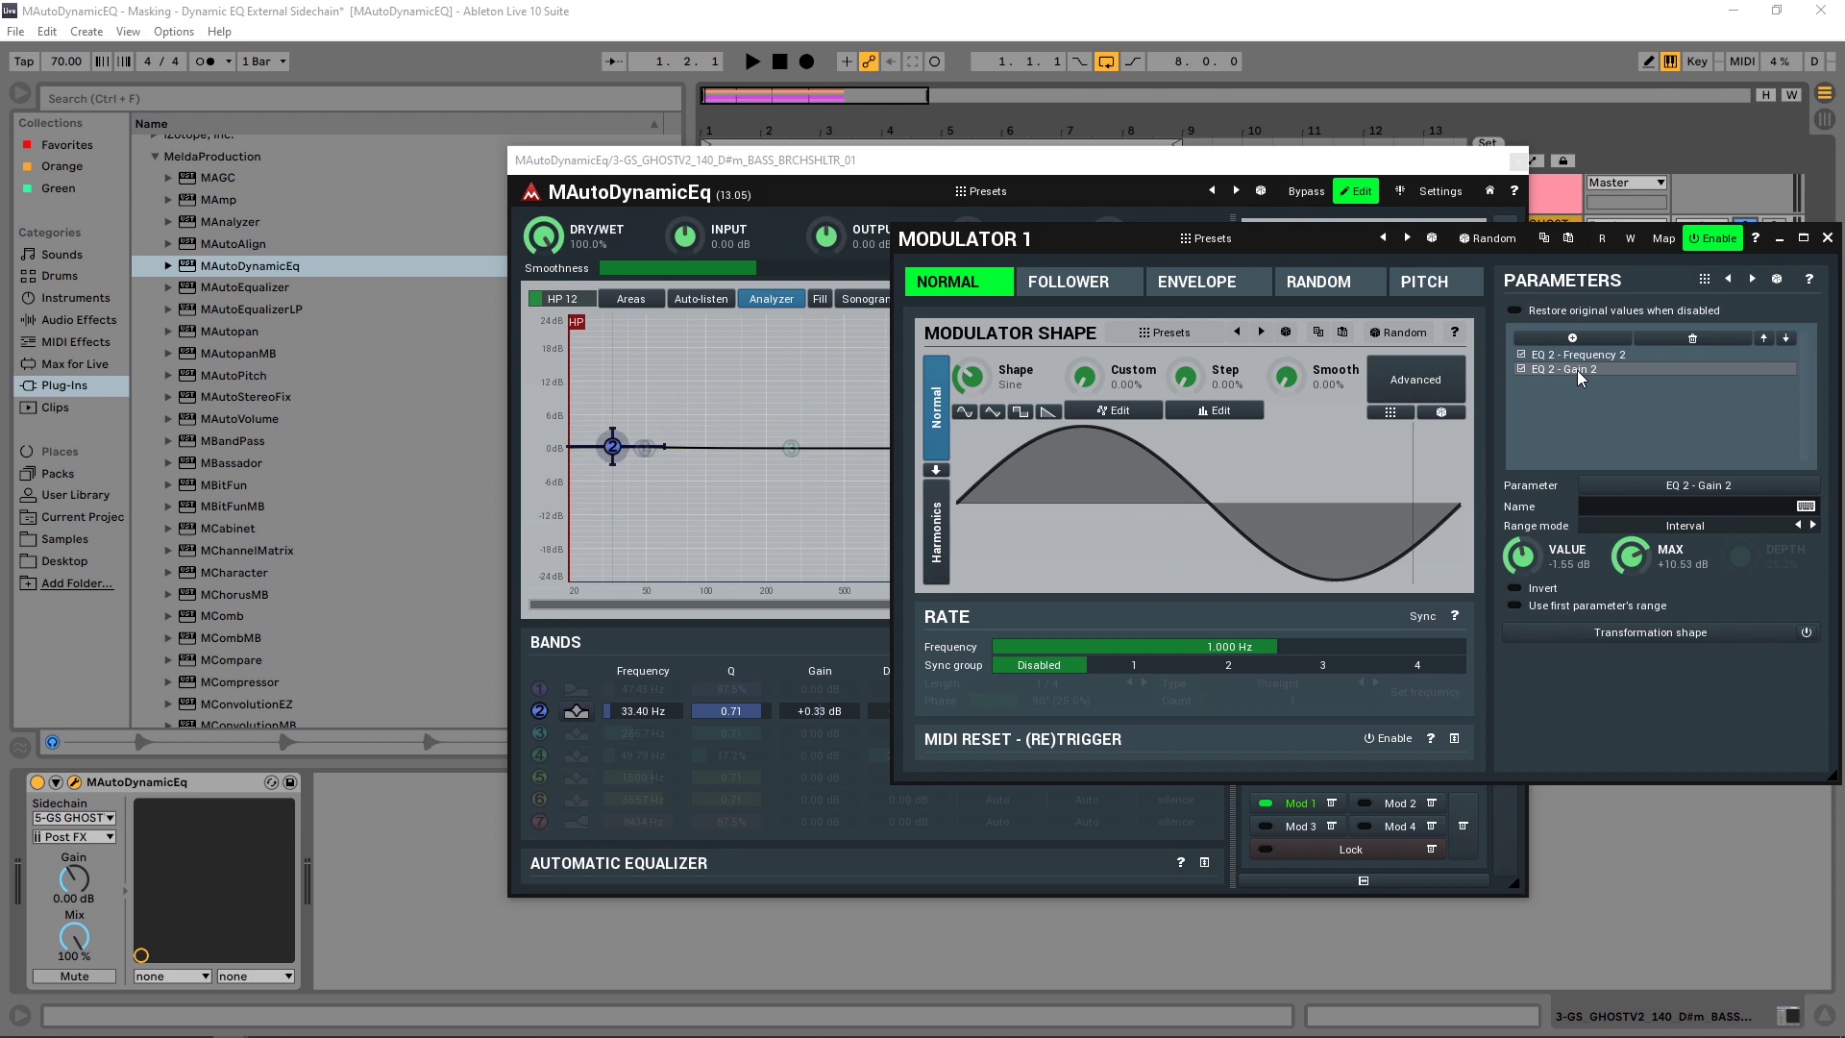
{"action": "left_click", "coordinate": [1693, 339]}
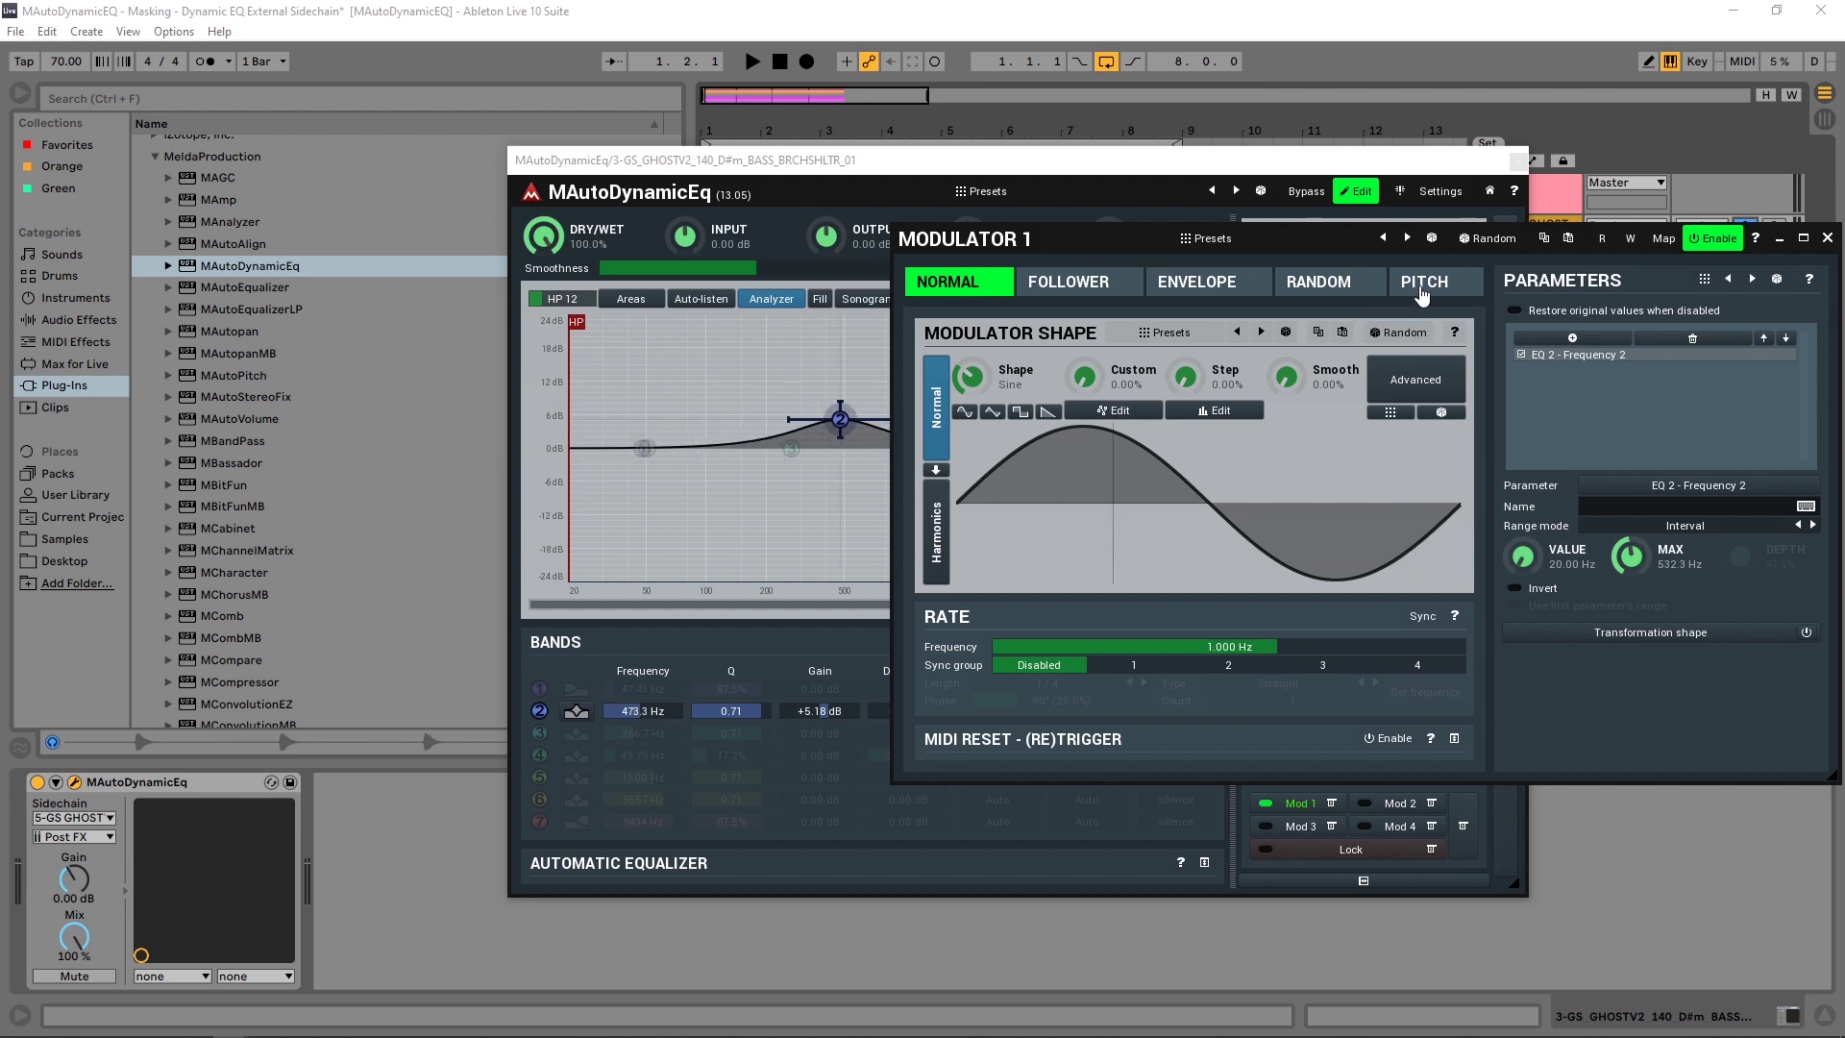
Switch Modulator 1 to Pitch mode, widen band 2's range to 20 kHz, and expand detector settings
{"action": "left_click", "coordinate": [1421, 280]}
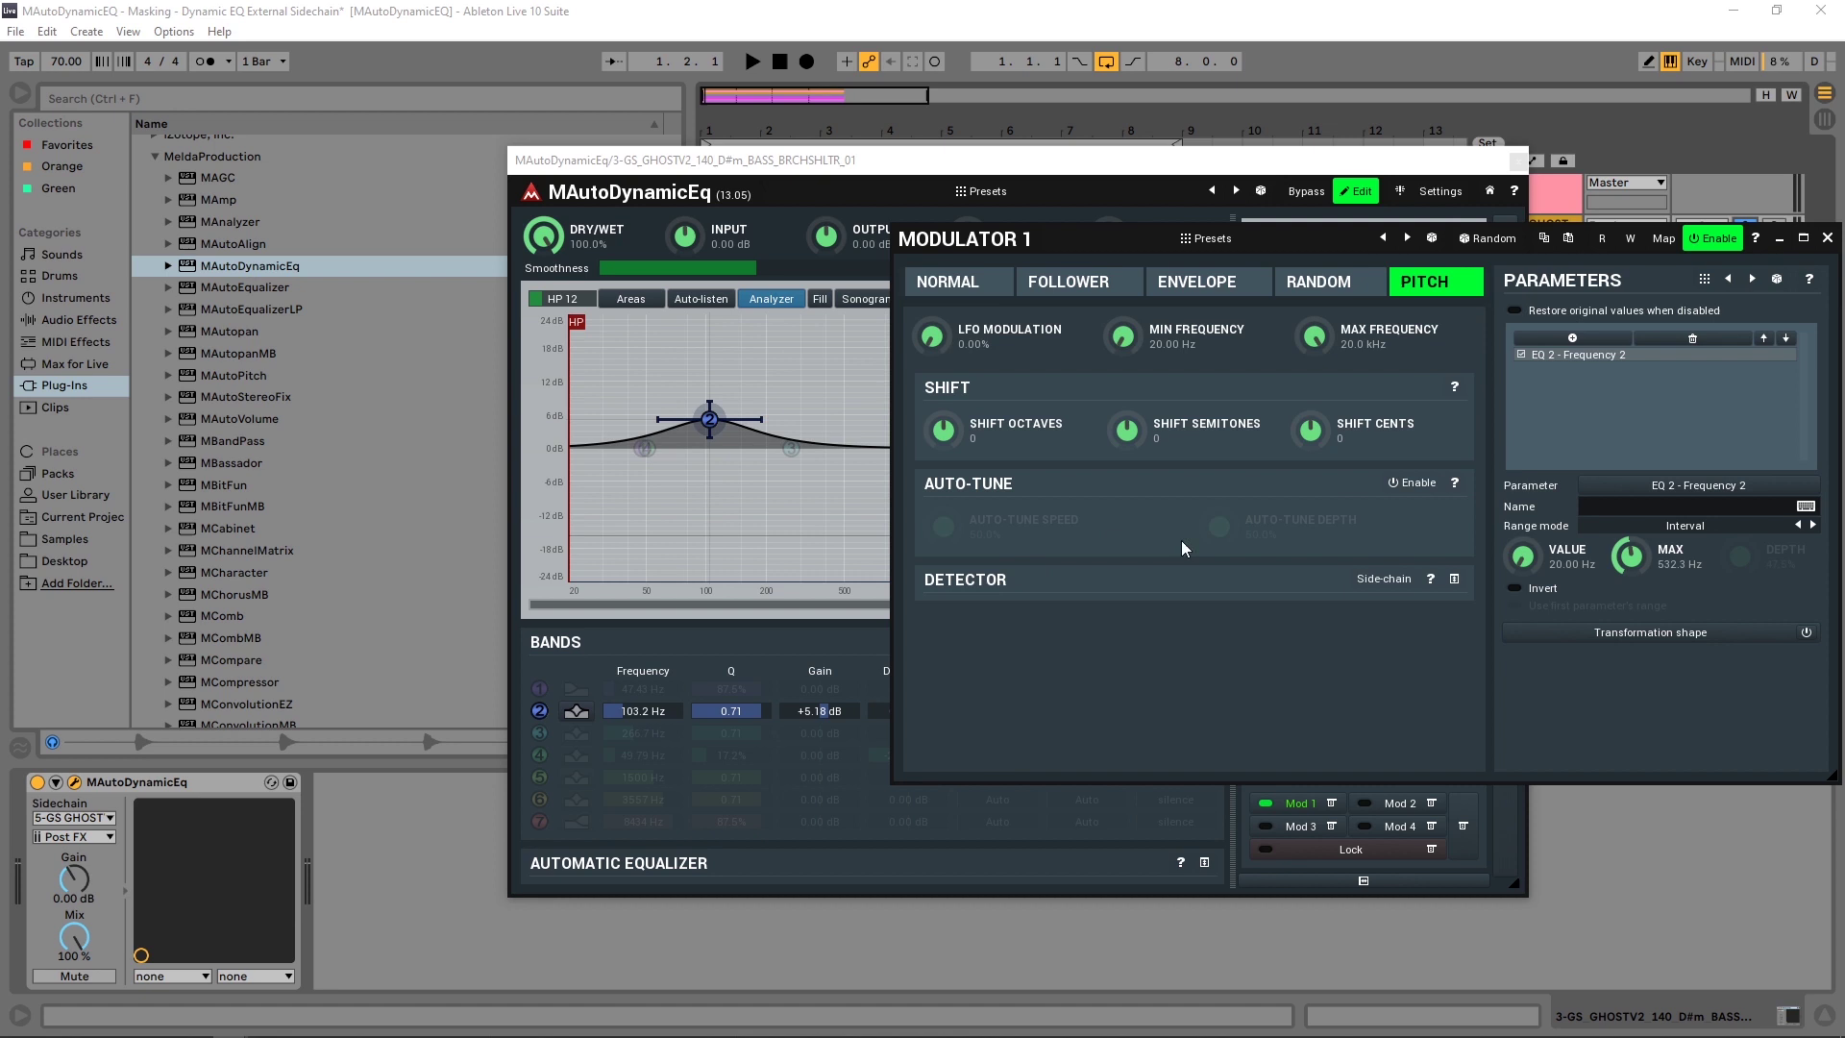
{"action": "left_click_drag", "start_coordinate": [1630, 569], "coordinate": [1636, 568]}
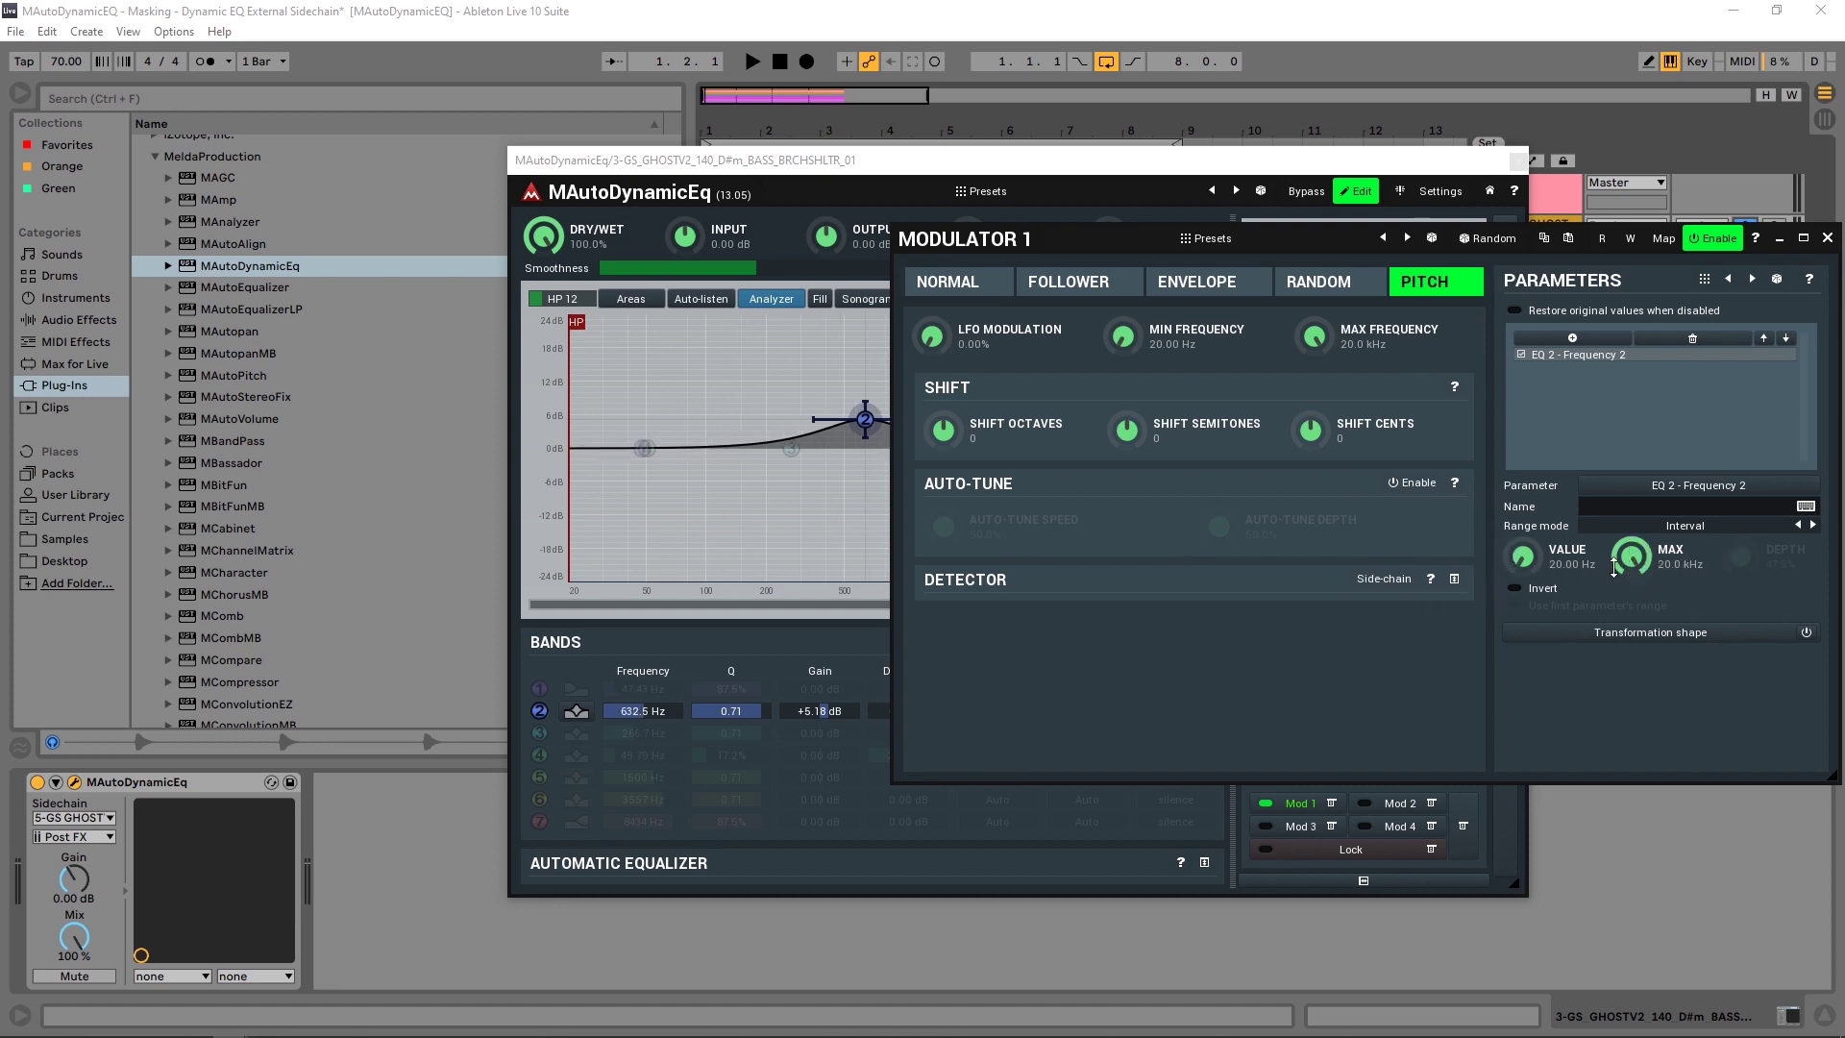
{"action": "left_click", "coordinate": [1454, 580]}
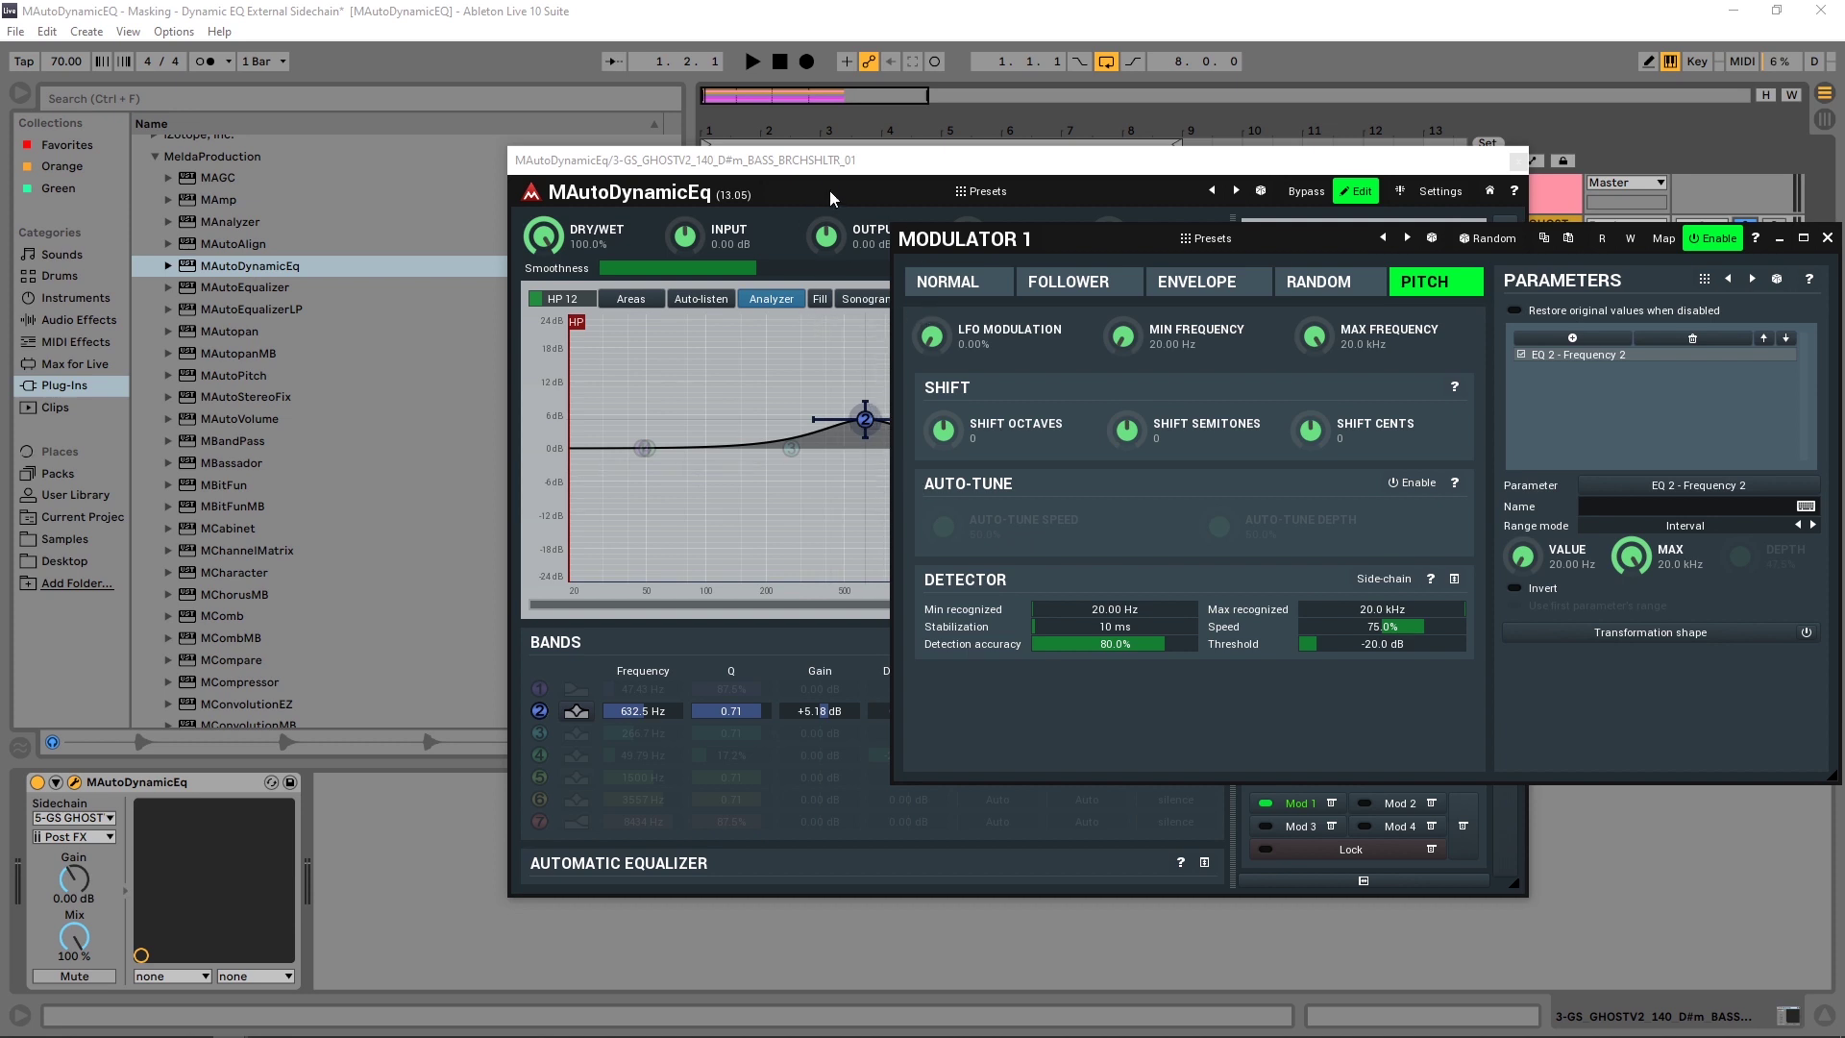
Close the modulator's preset list and move the panel right to reveal the EQ graph
{"action": "left_click", "coordinate": [1166, 241]}
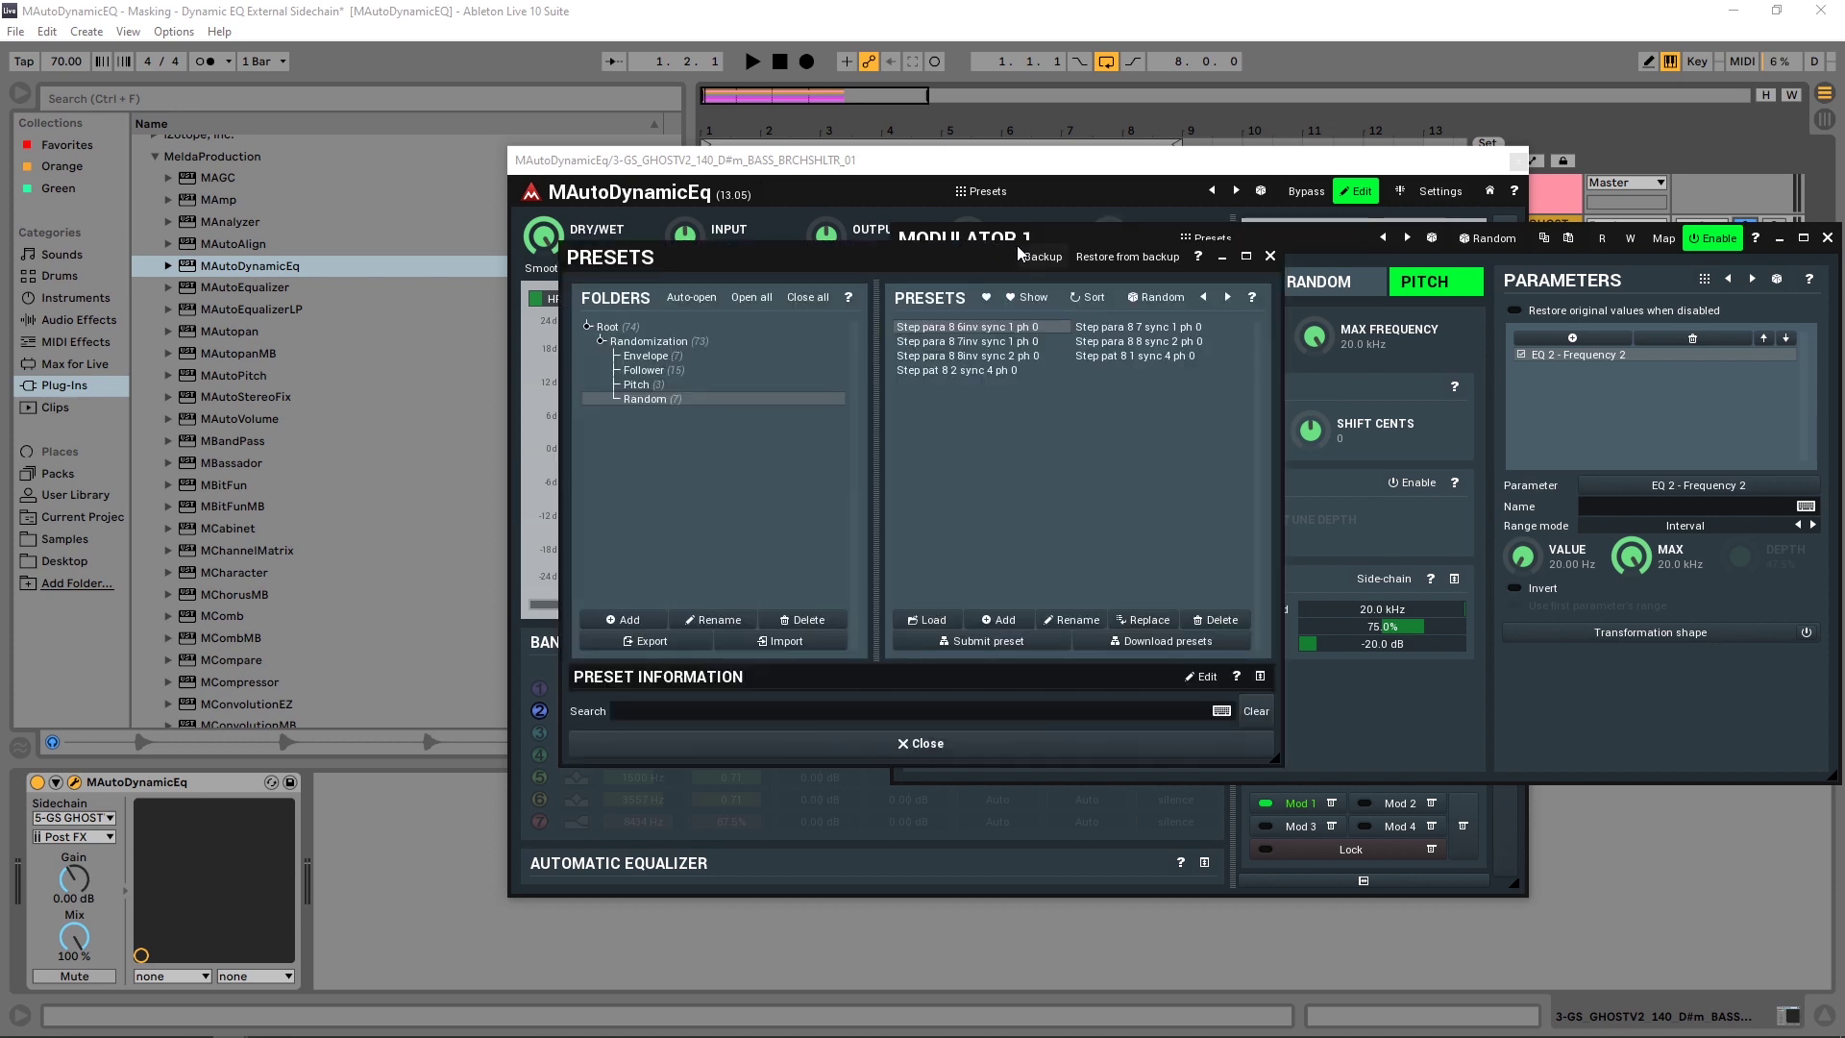
{"action": "left_click", "coordinate": [1271, 257]}
{"action": "left_click_drag", "start_coordinate": [1019, 252], "coordinate": [1217, 251]}
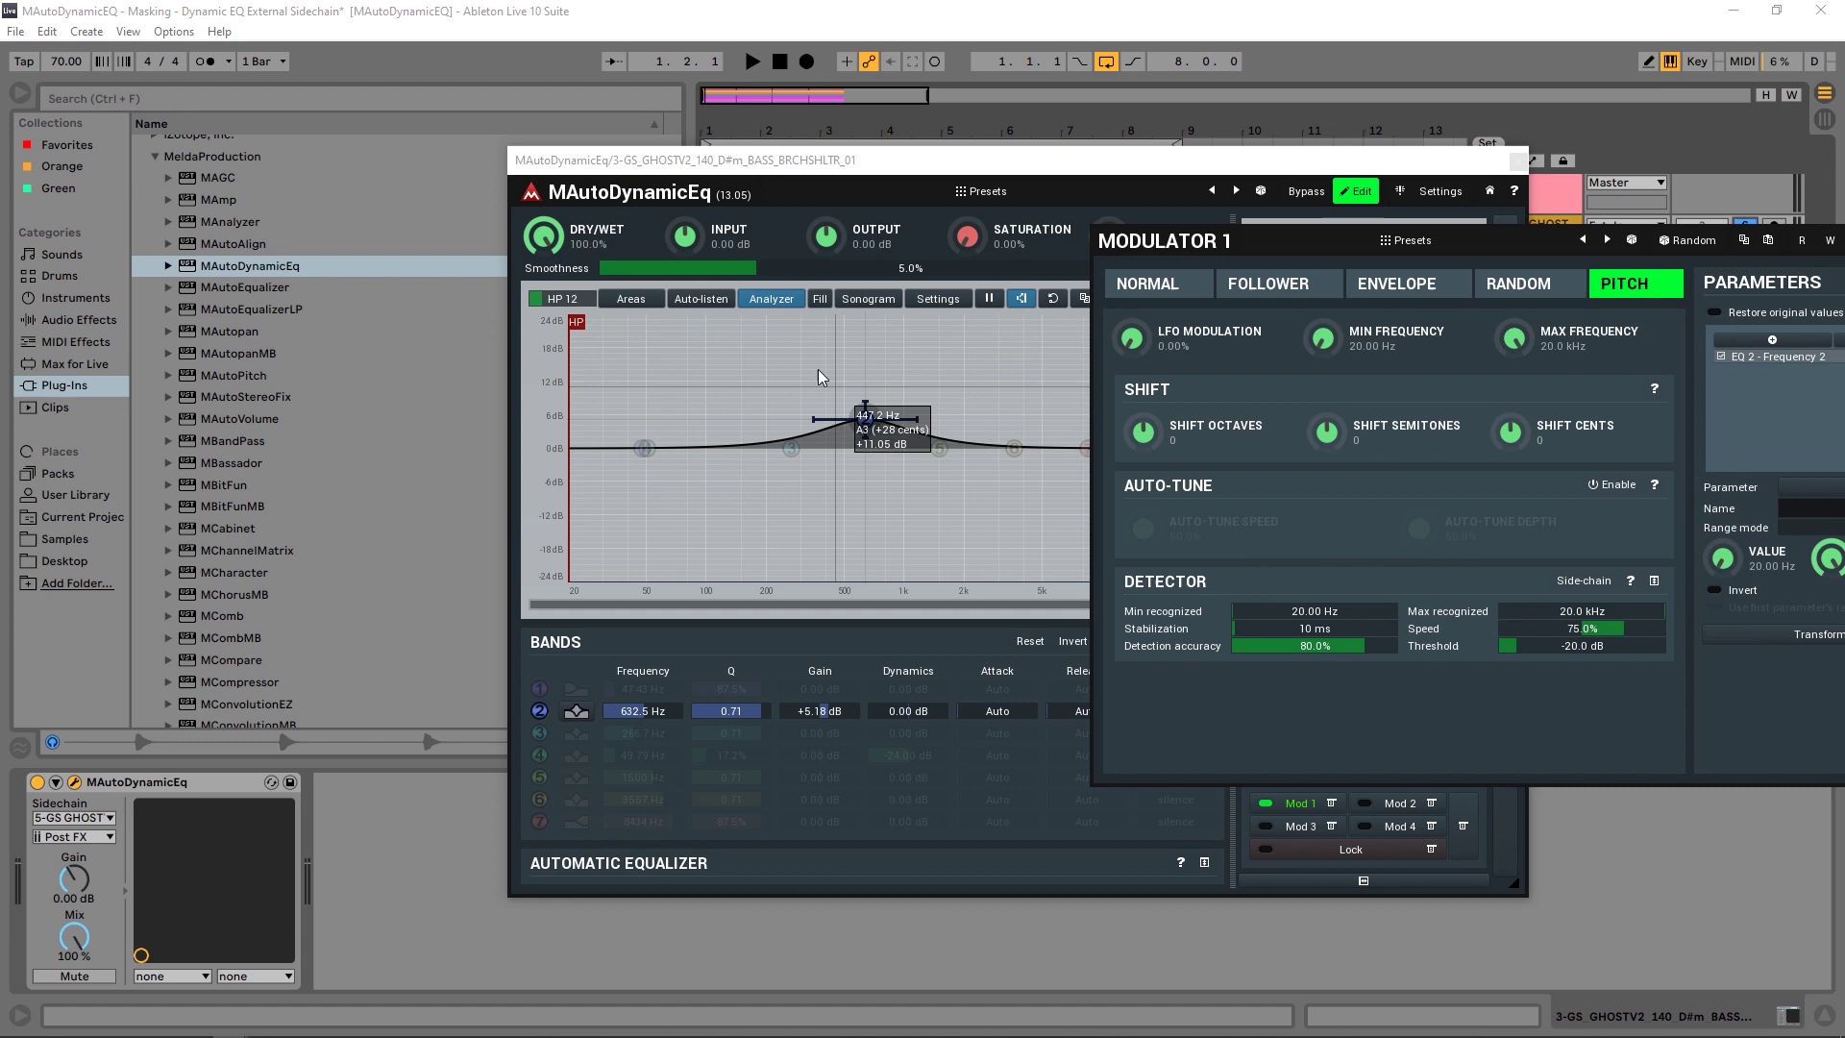
Set band 2's gain to exactly +2.00 dB, auditioning before and after
{"action": "left_click", "coordinate": [754, 61]}
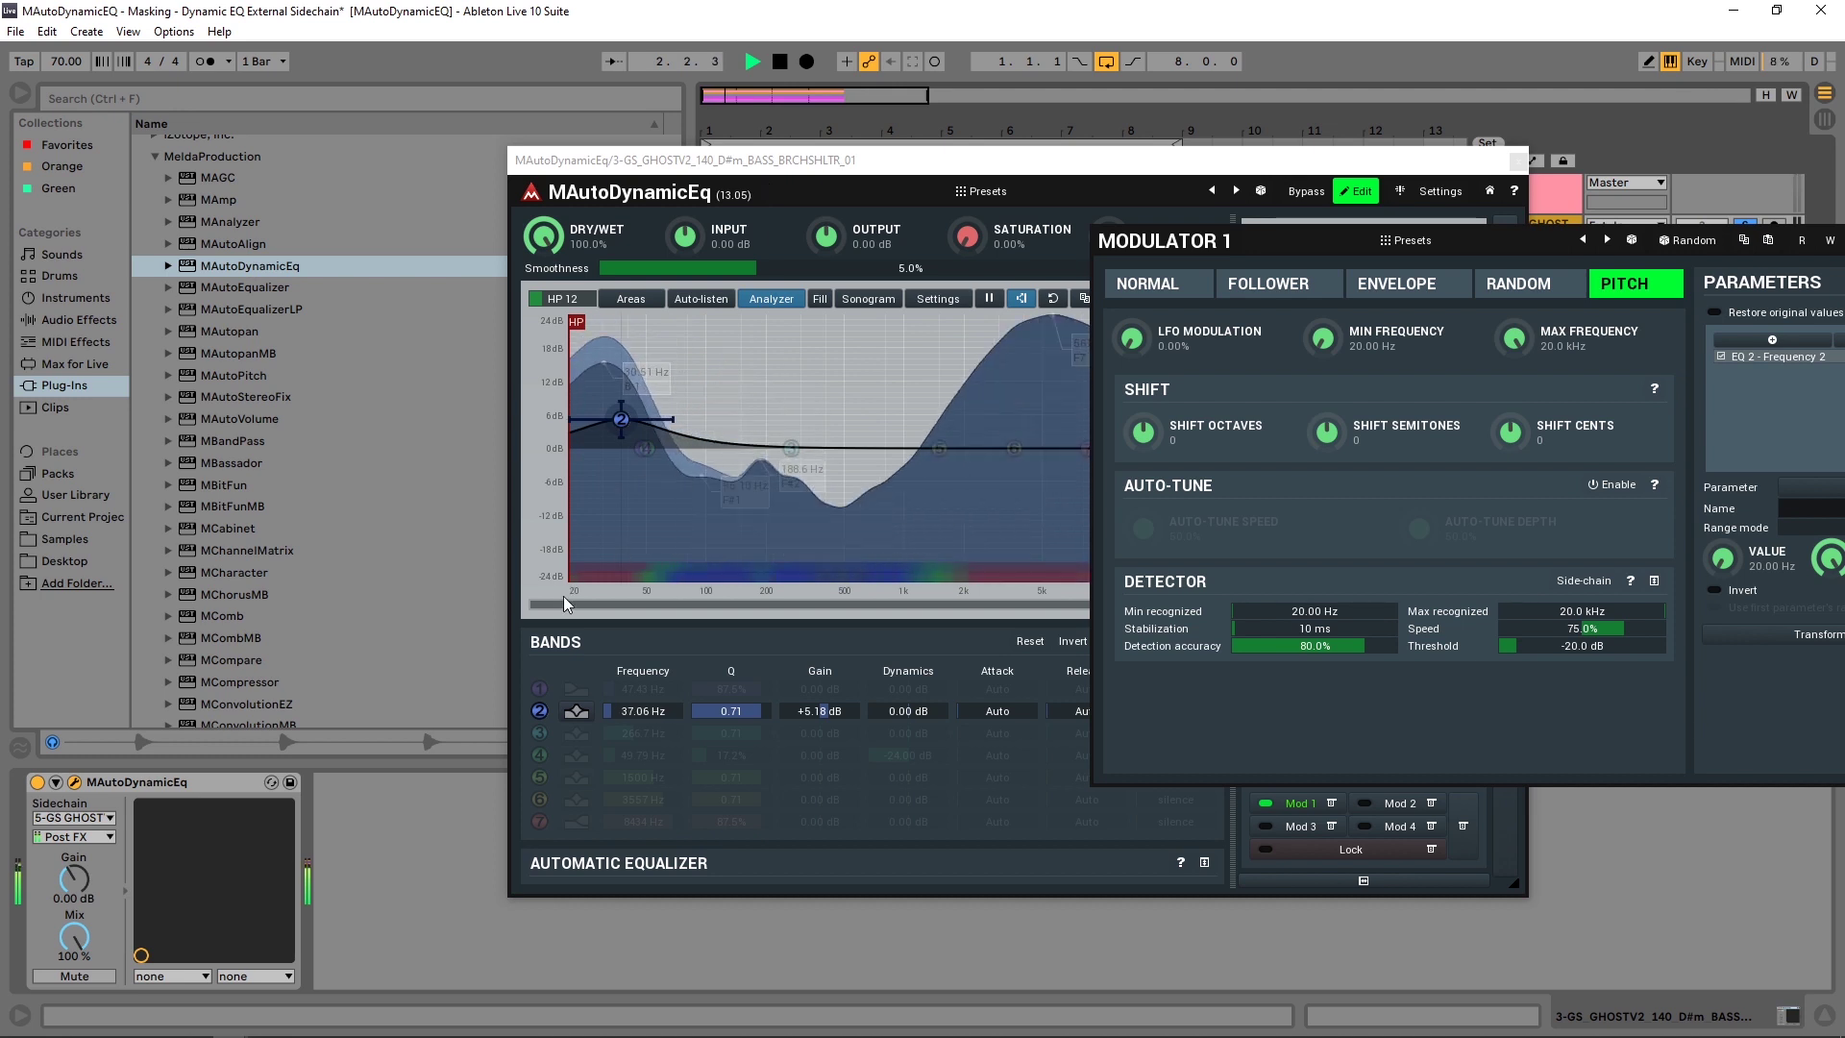
{"action": "key", "text": "space"}
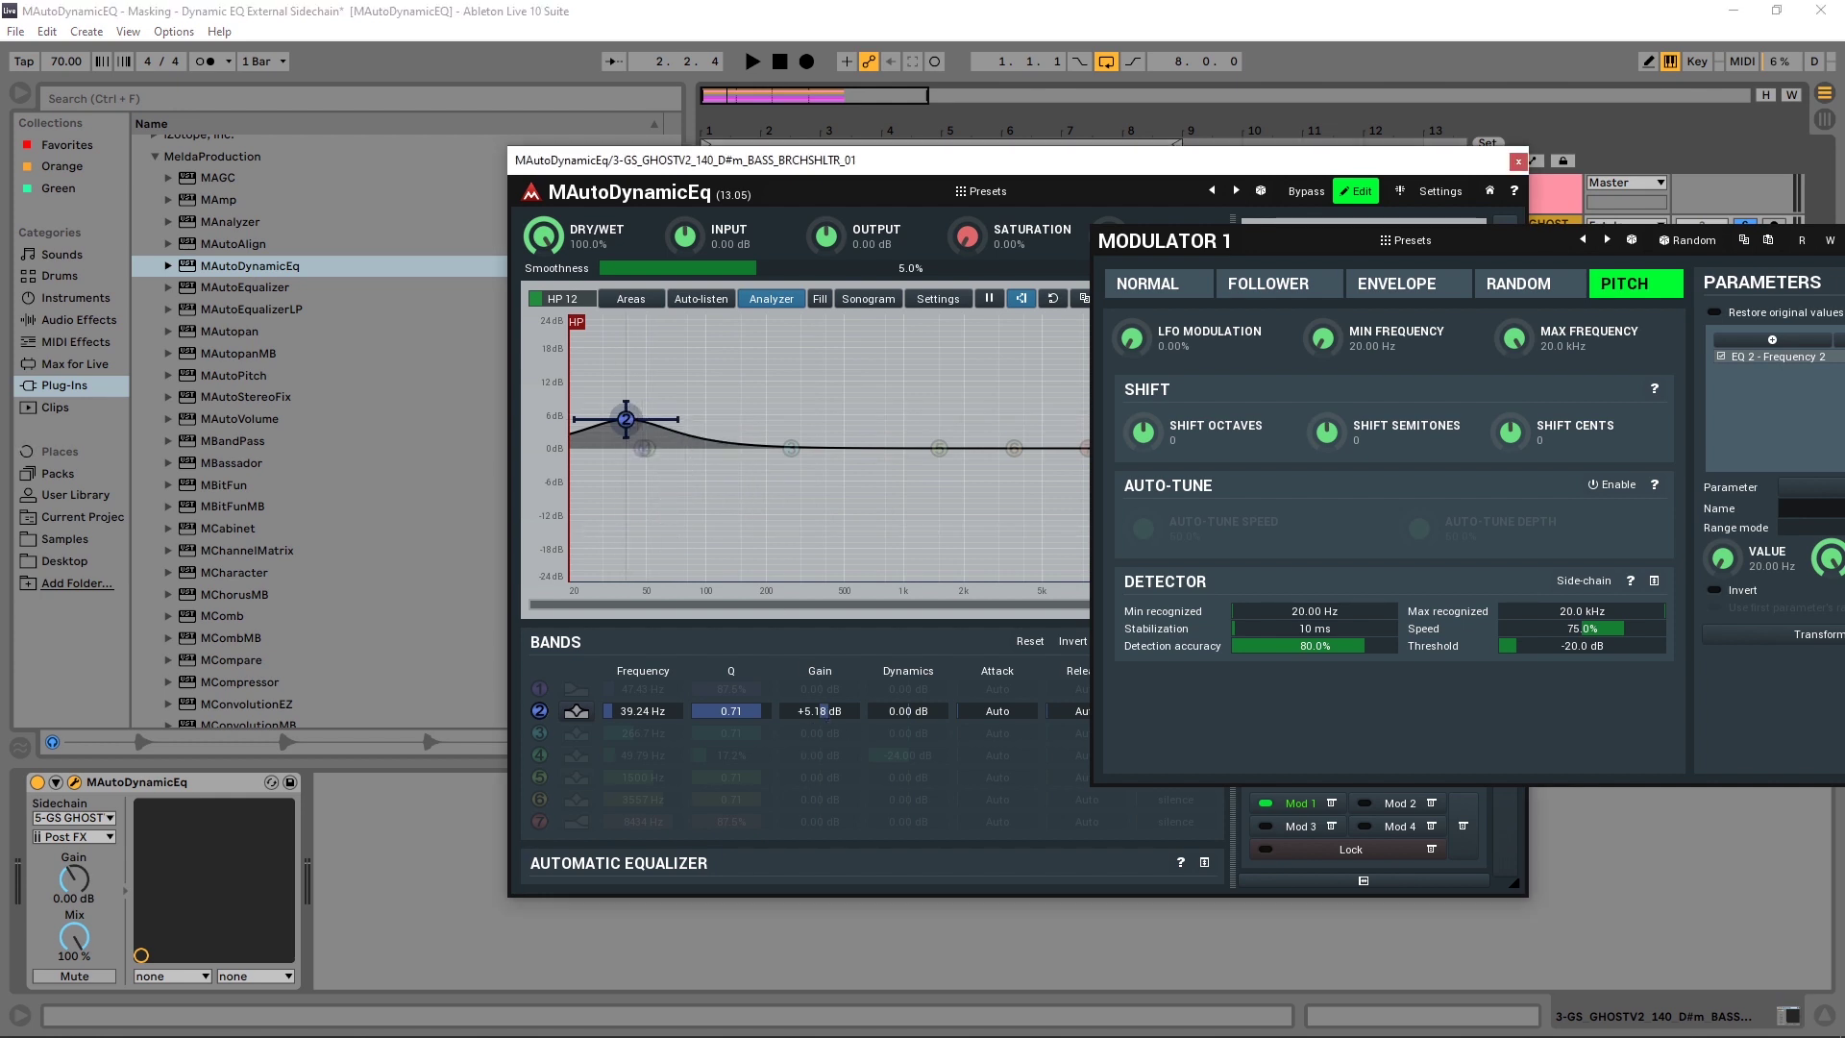
{"action": "double_click", "coordinate": [828, 719]}
{"action": "left_click", "coordinate": [767, 946]}
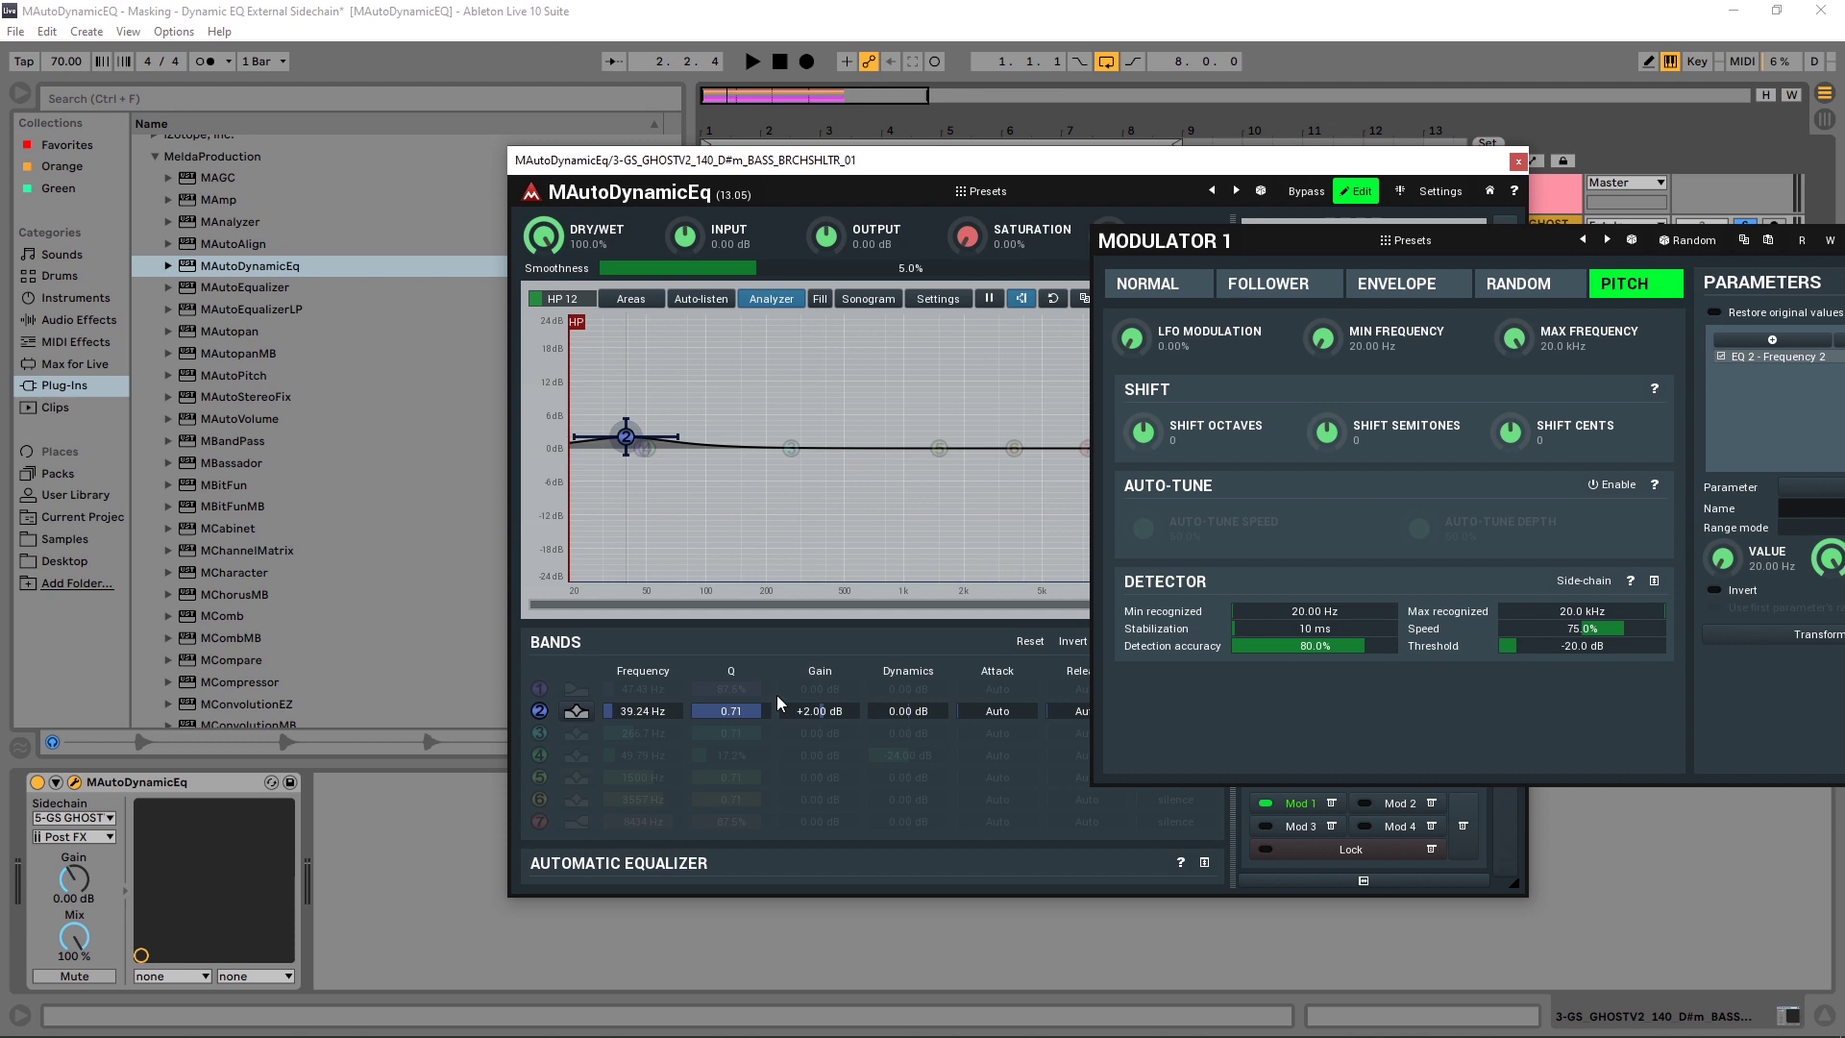
{"action": "key", "text": "space"}
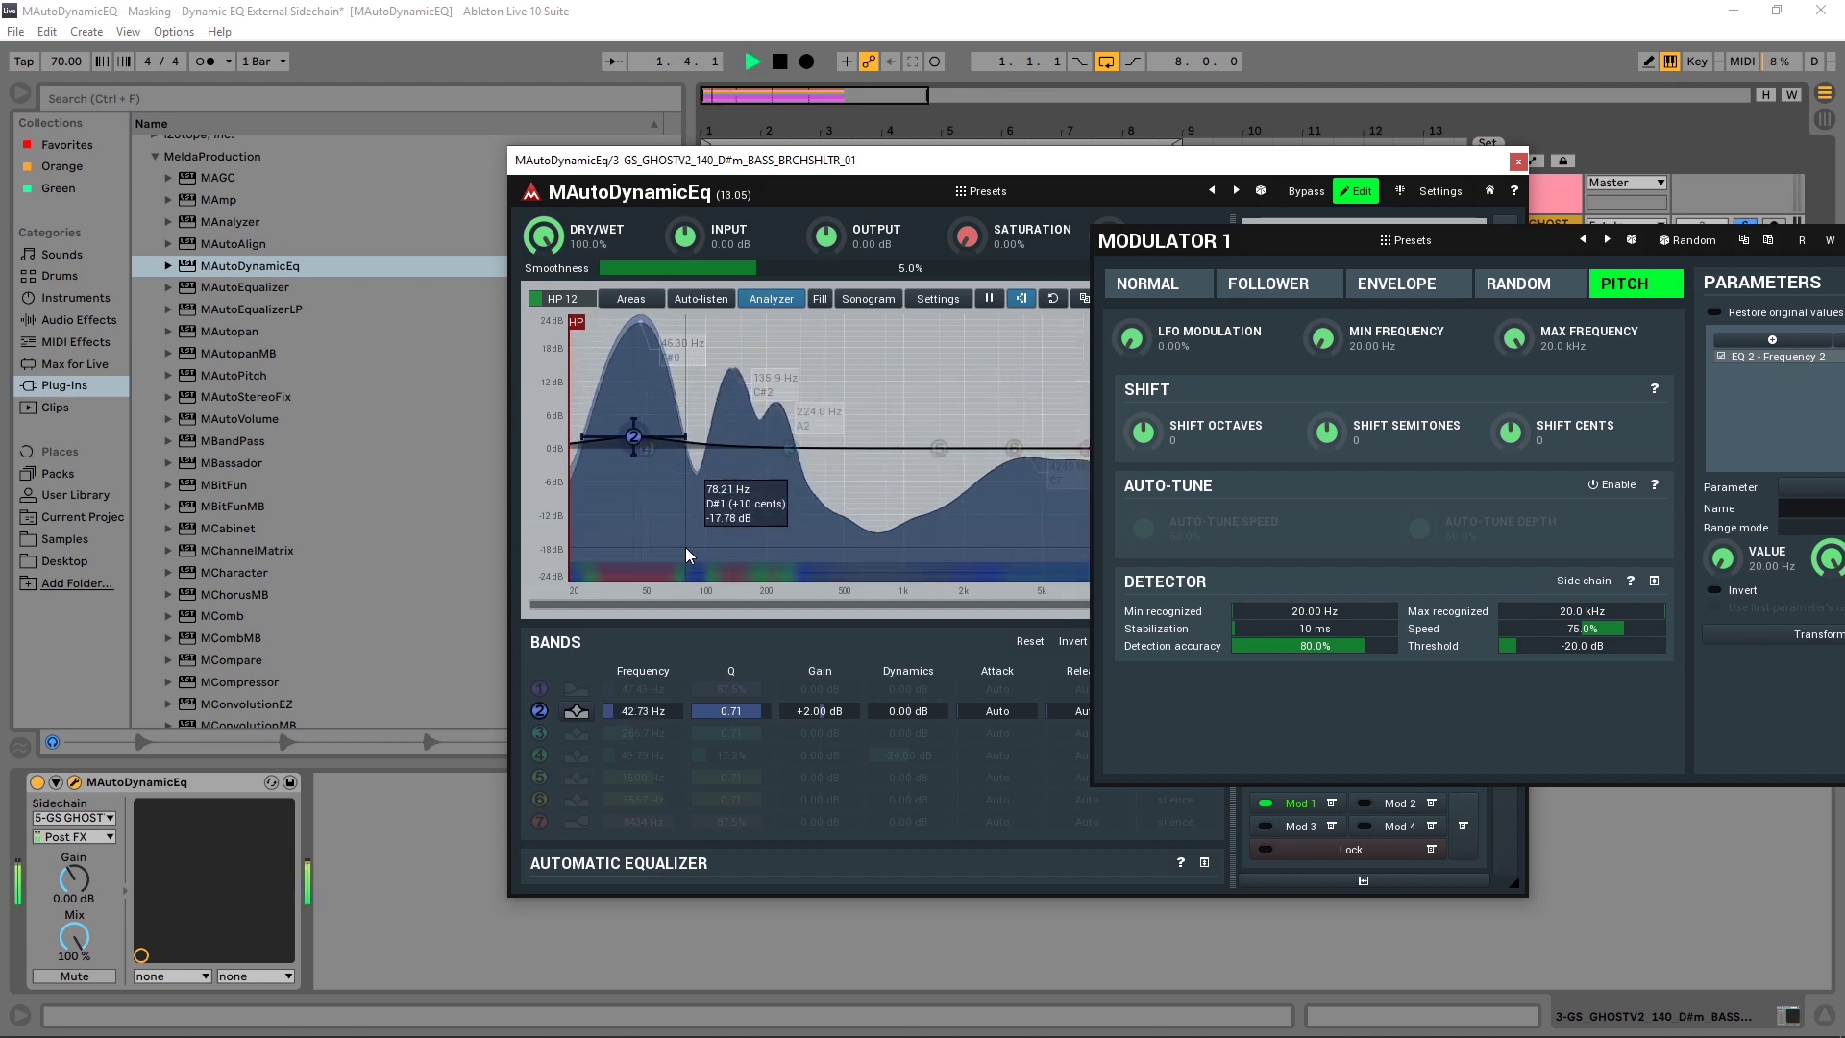
{"action": "key", "text": "space"}
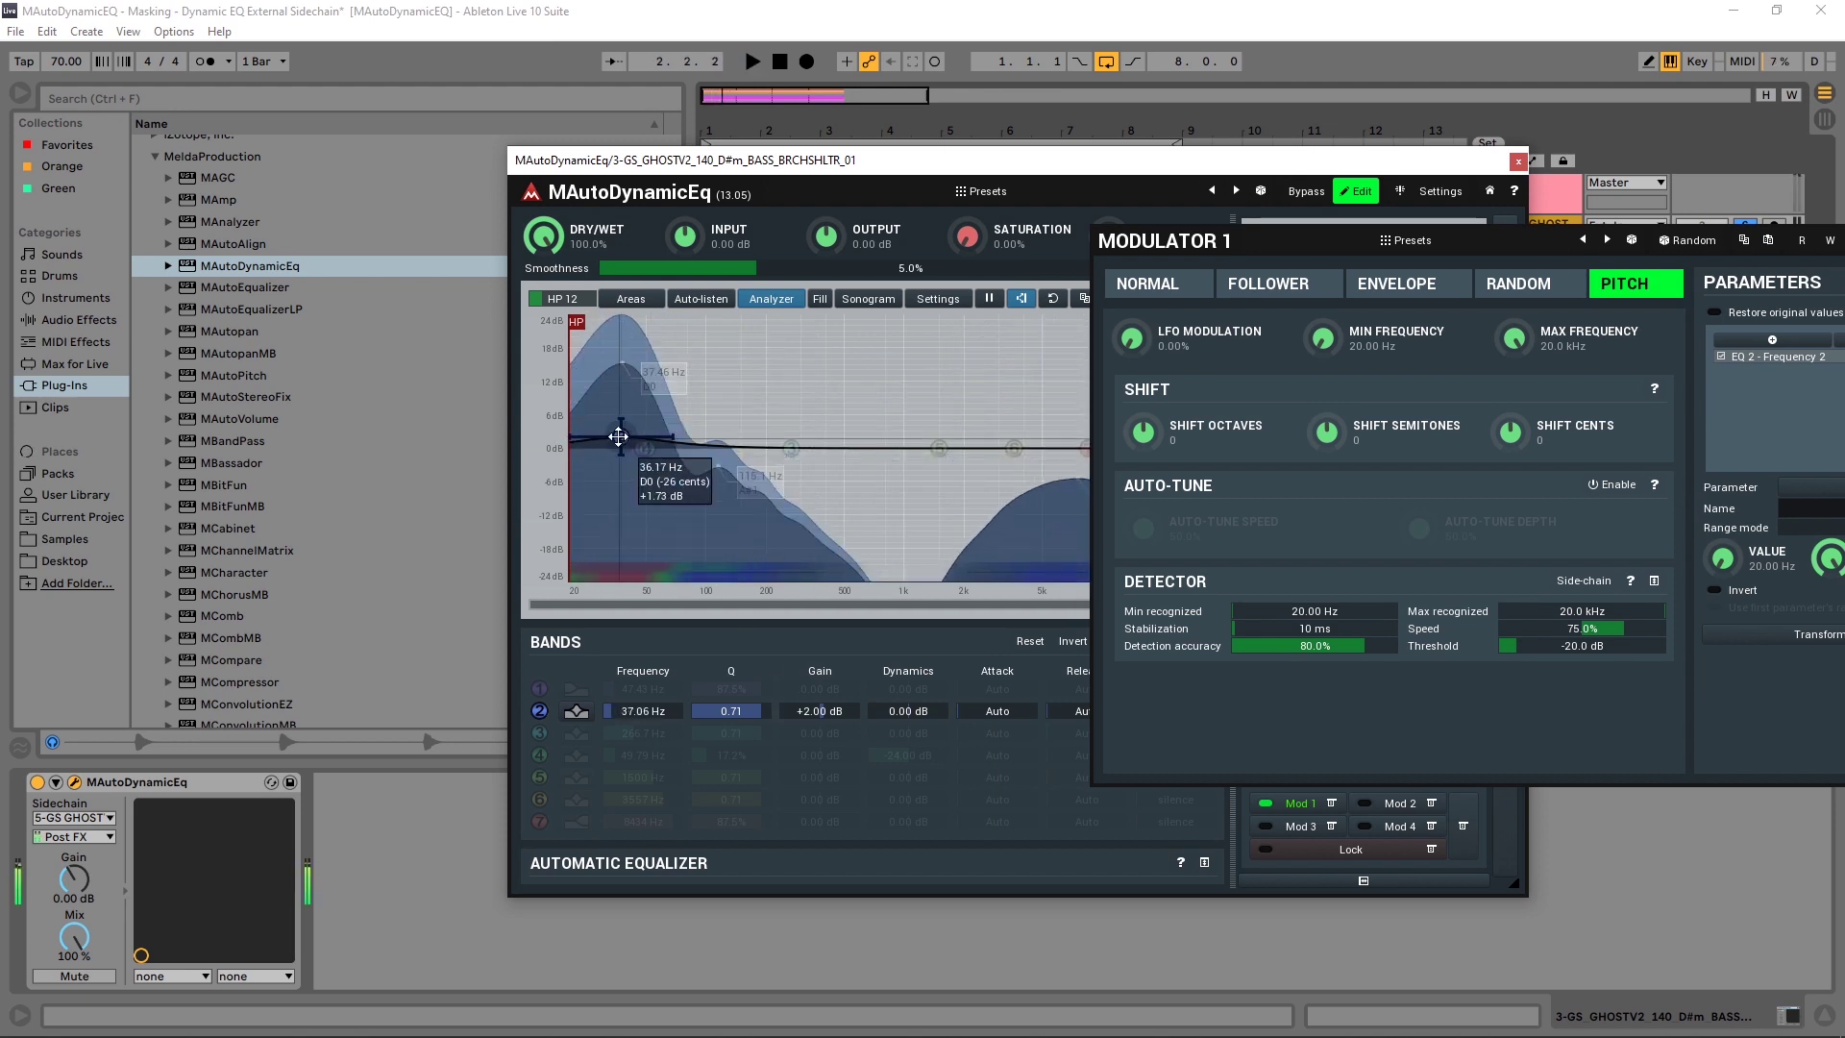
Nudge band 2's frequency and try Modulator 1's octave shift up, then back down
{"action": "left_click_drag", "start_coordinate": [622, 436], "coordinate": [620, 436]}
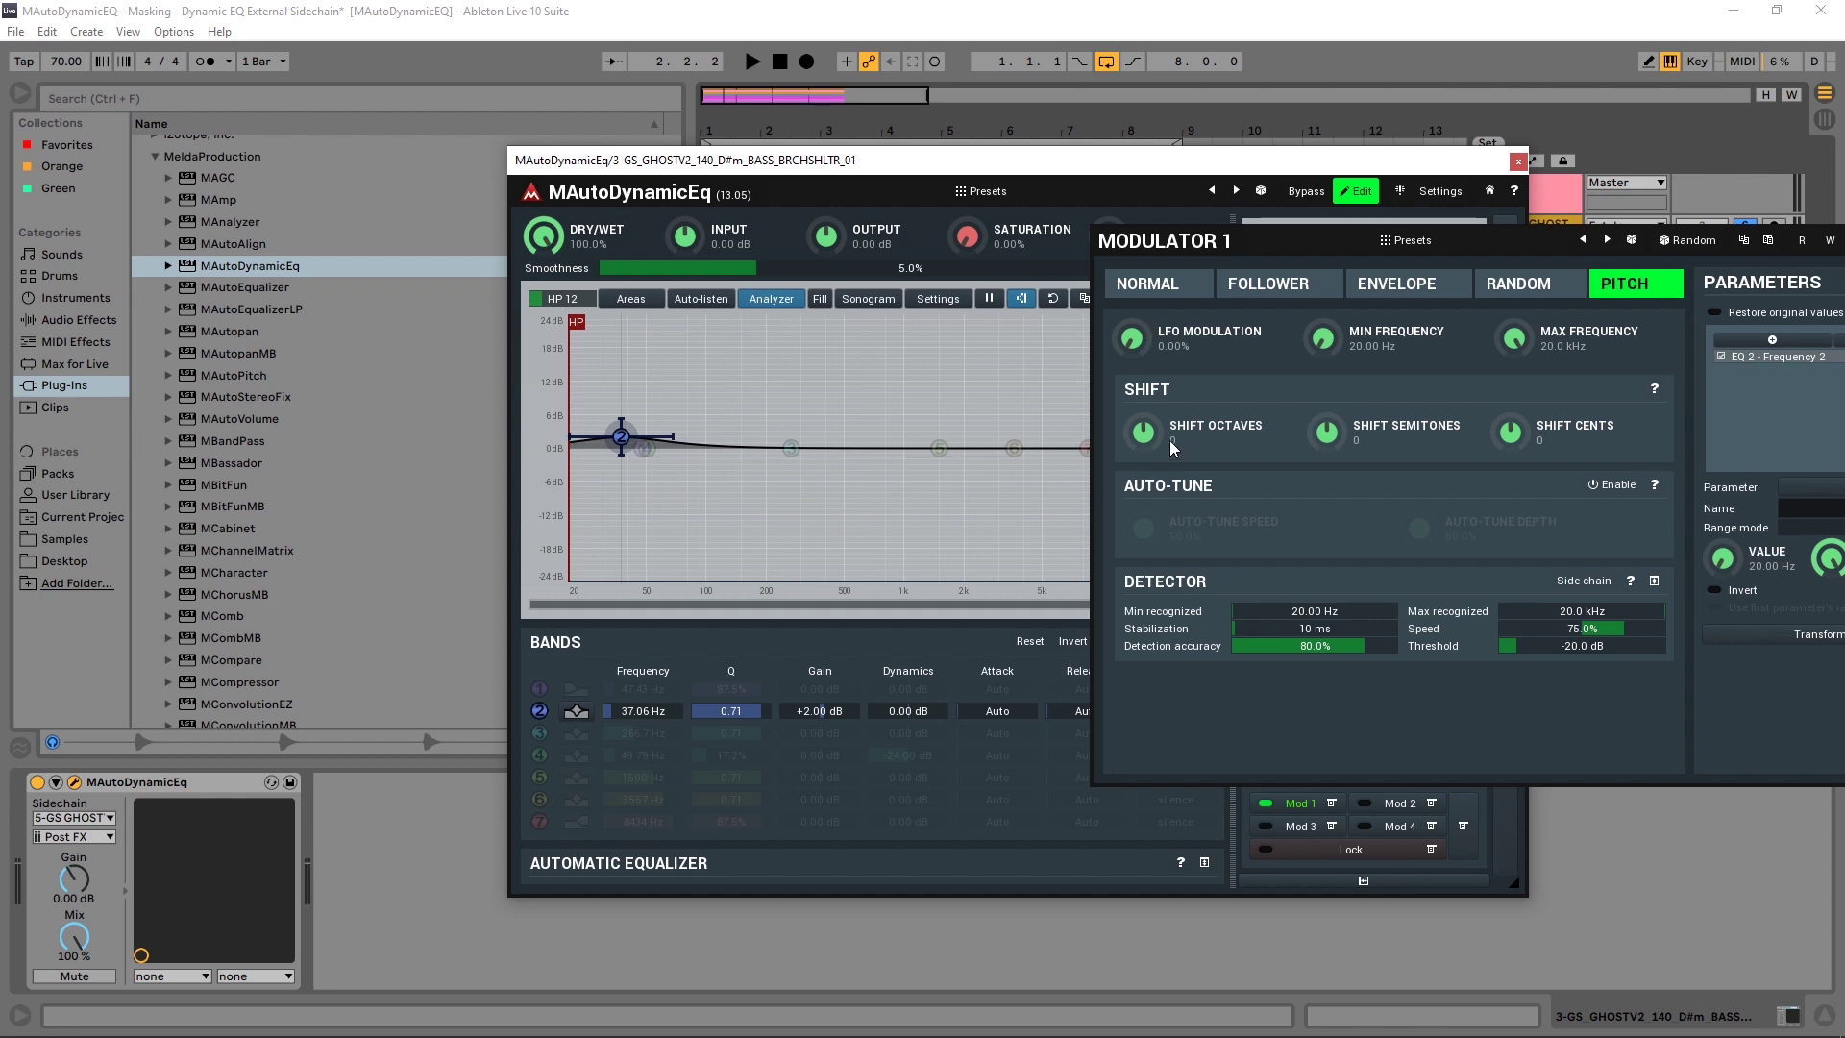
{"action": "left_click_drag", "start_coordinate": [1158, 440], "coordinate": [1157, 431]}
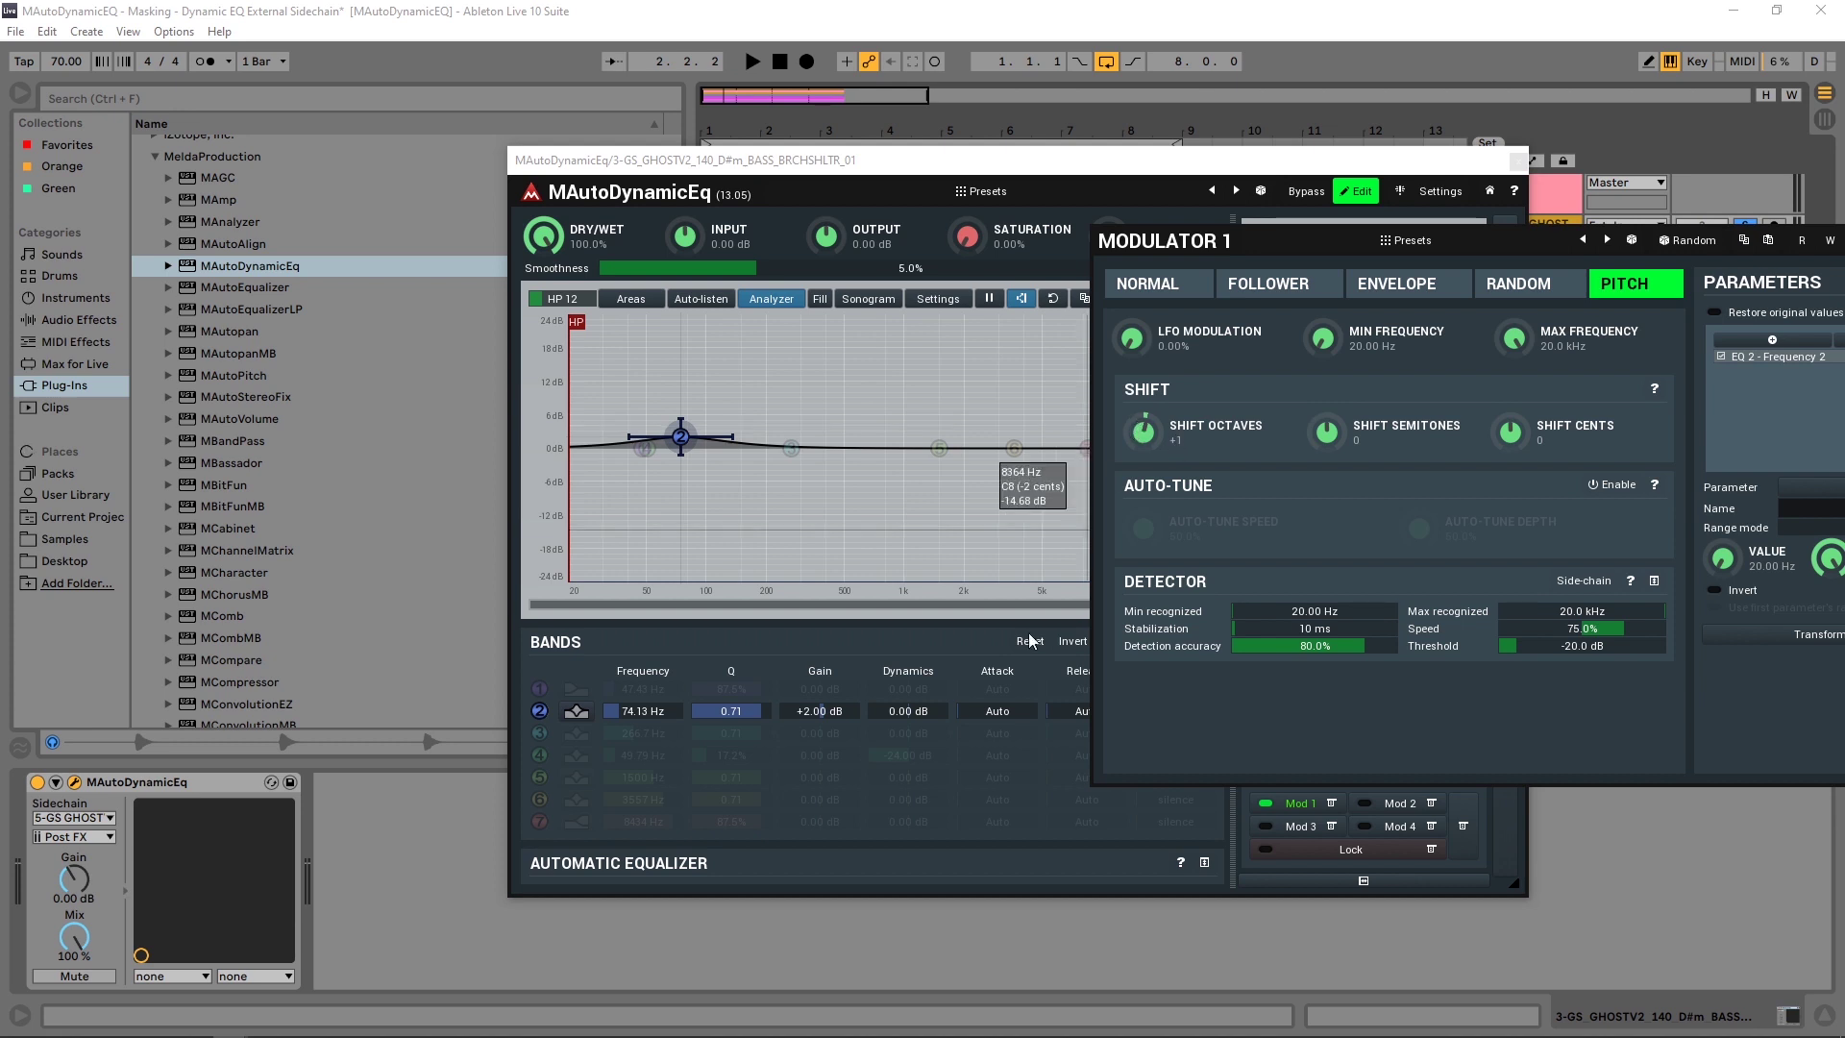
{"action": "left_click", "coordinate": [754, 61]}
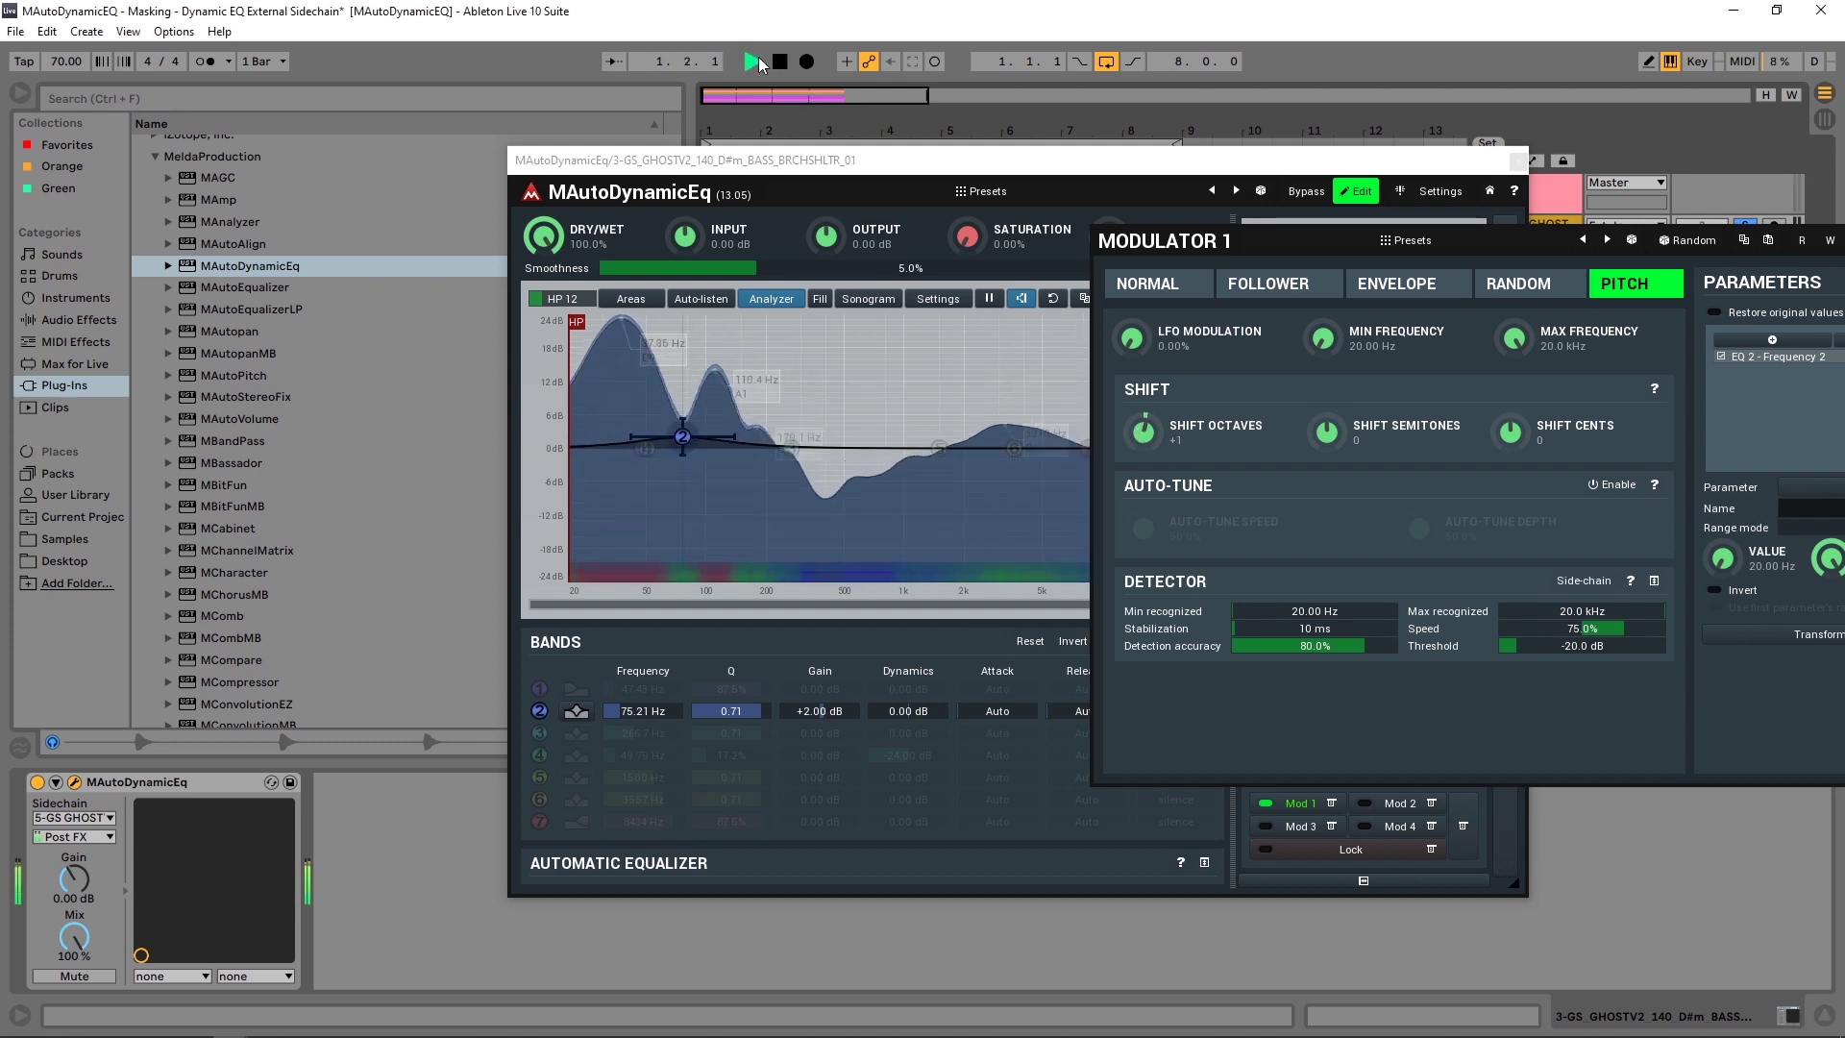
{"action": "key", "text": "space"}
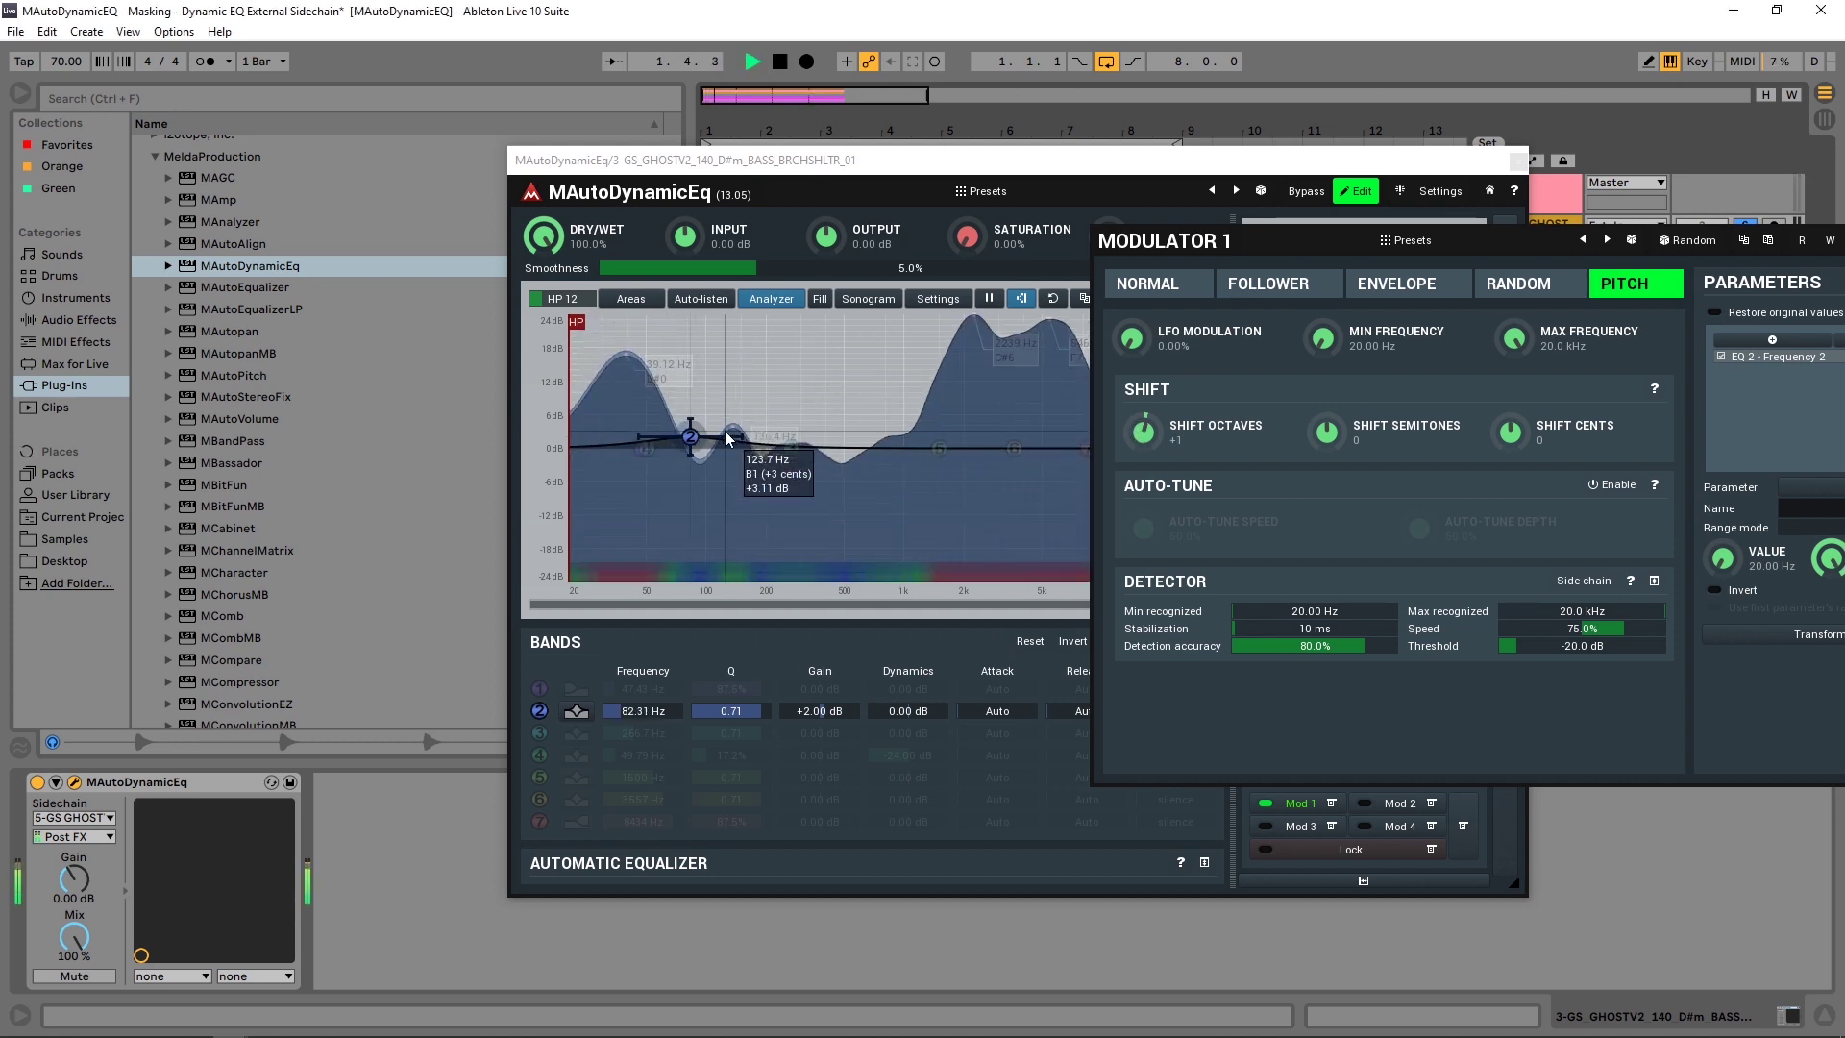
{"action": "double_click", "coordinate": [1151, 435]}
{"action": "left_click", "coordinate": [1412, 471]}
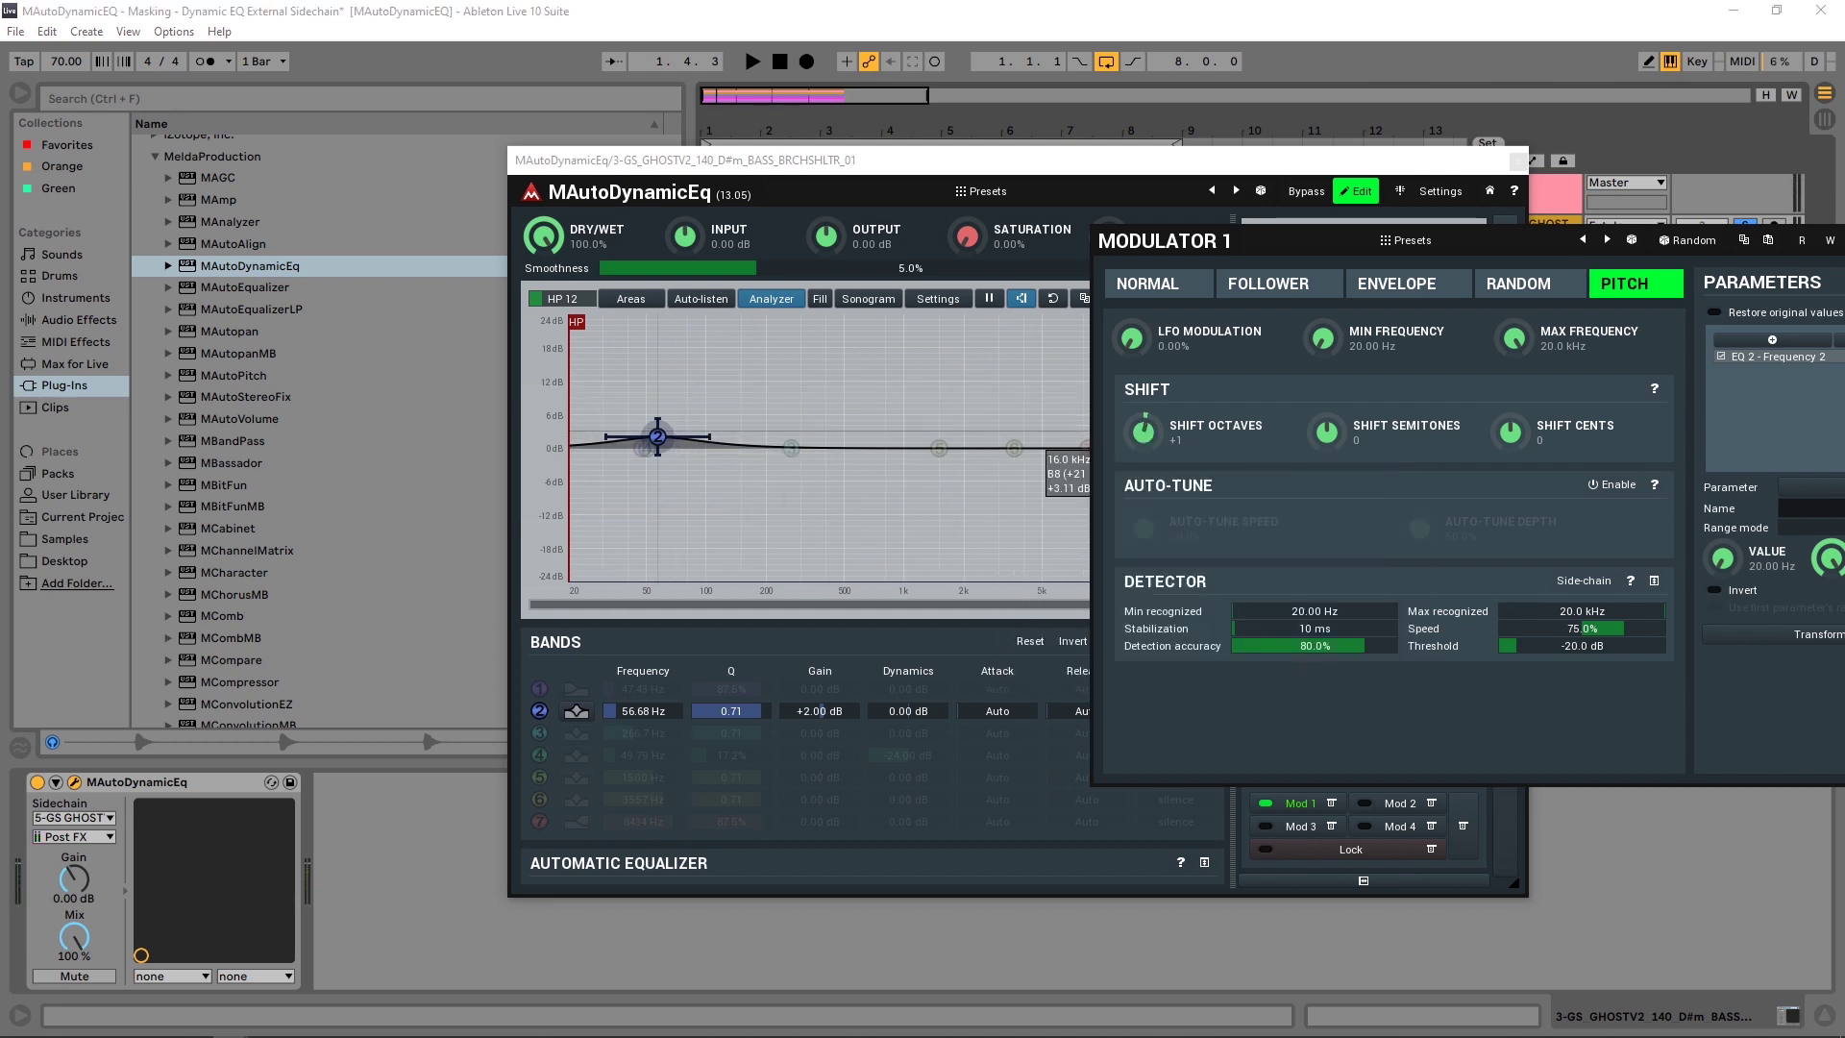
{"action": "left_click_drag", "start_coordinate": [1144, 432], "coordinate": [1144, 462]}
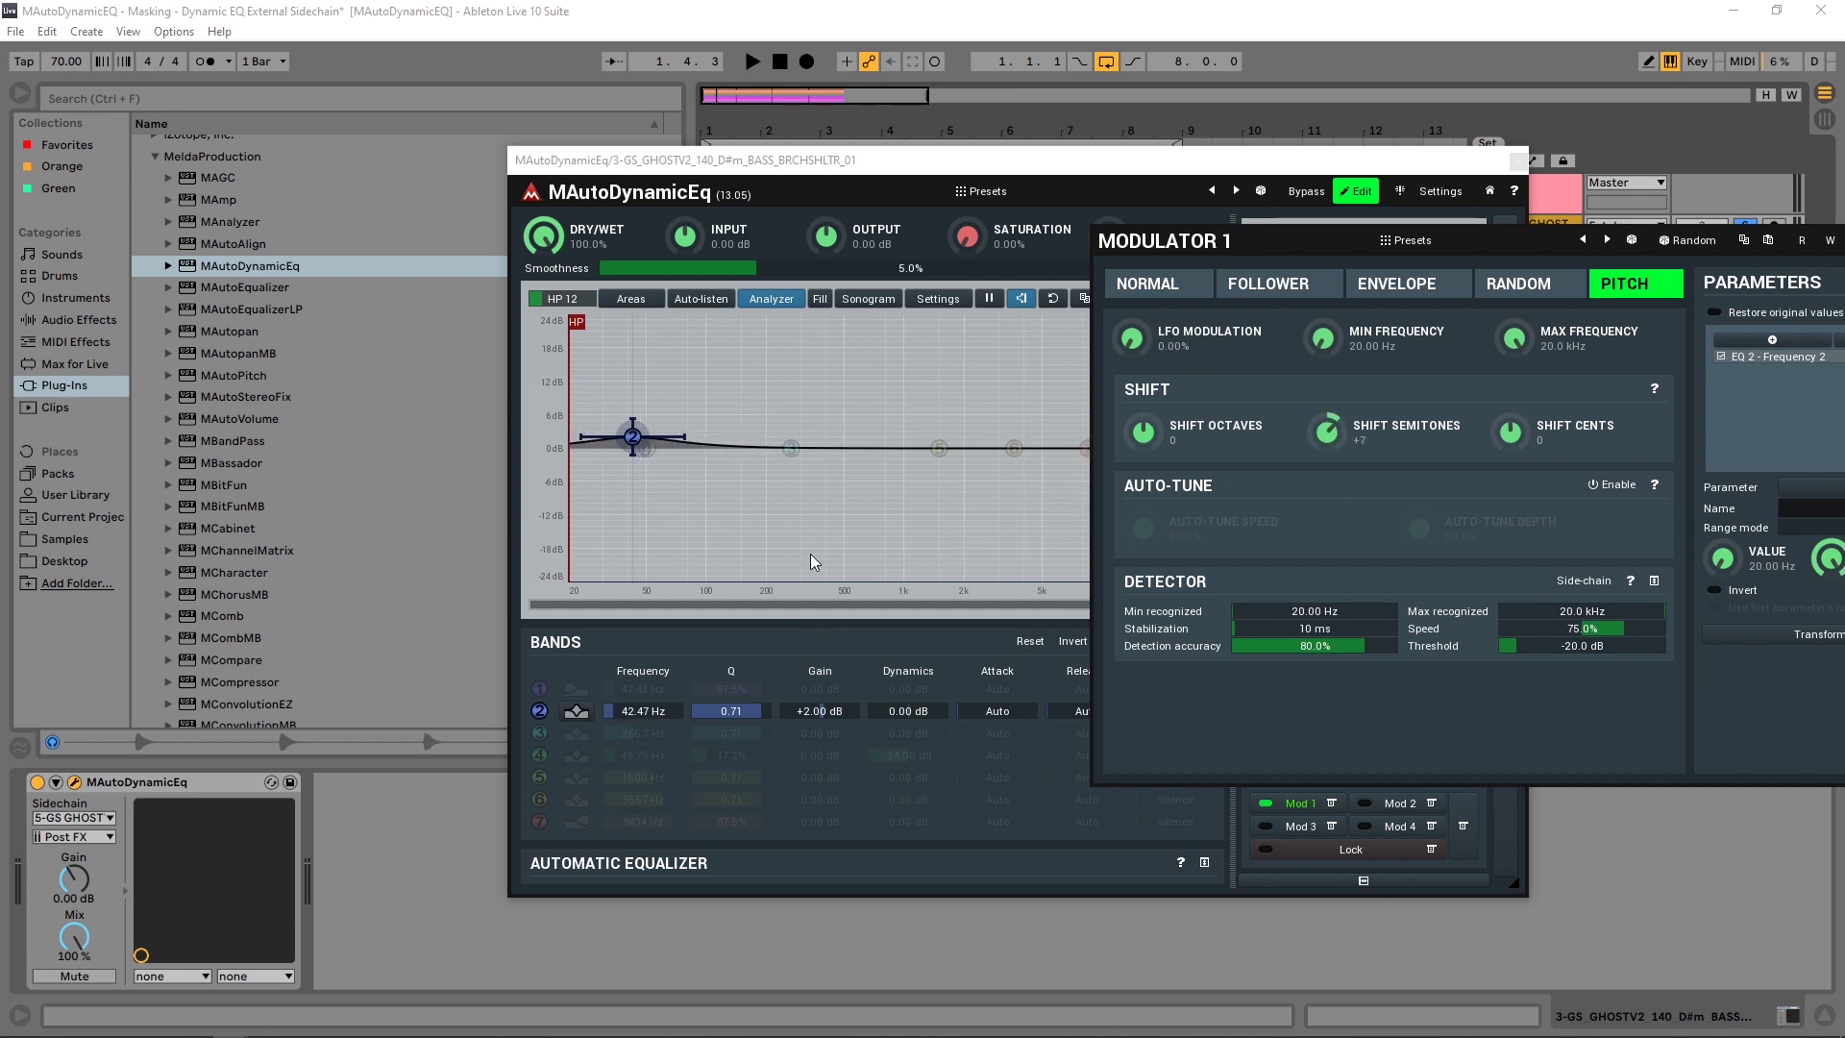
Raise Modulator 1's octave shift to +1 for an octave-plus-fifth and audition it
{"action": "left_click", "coordinate": [757, 60]}
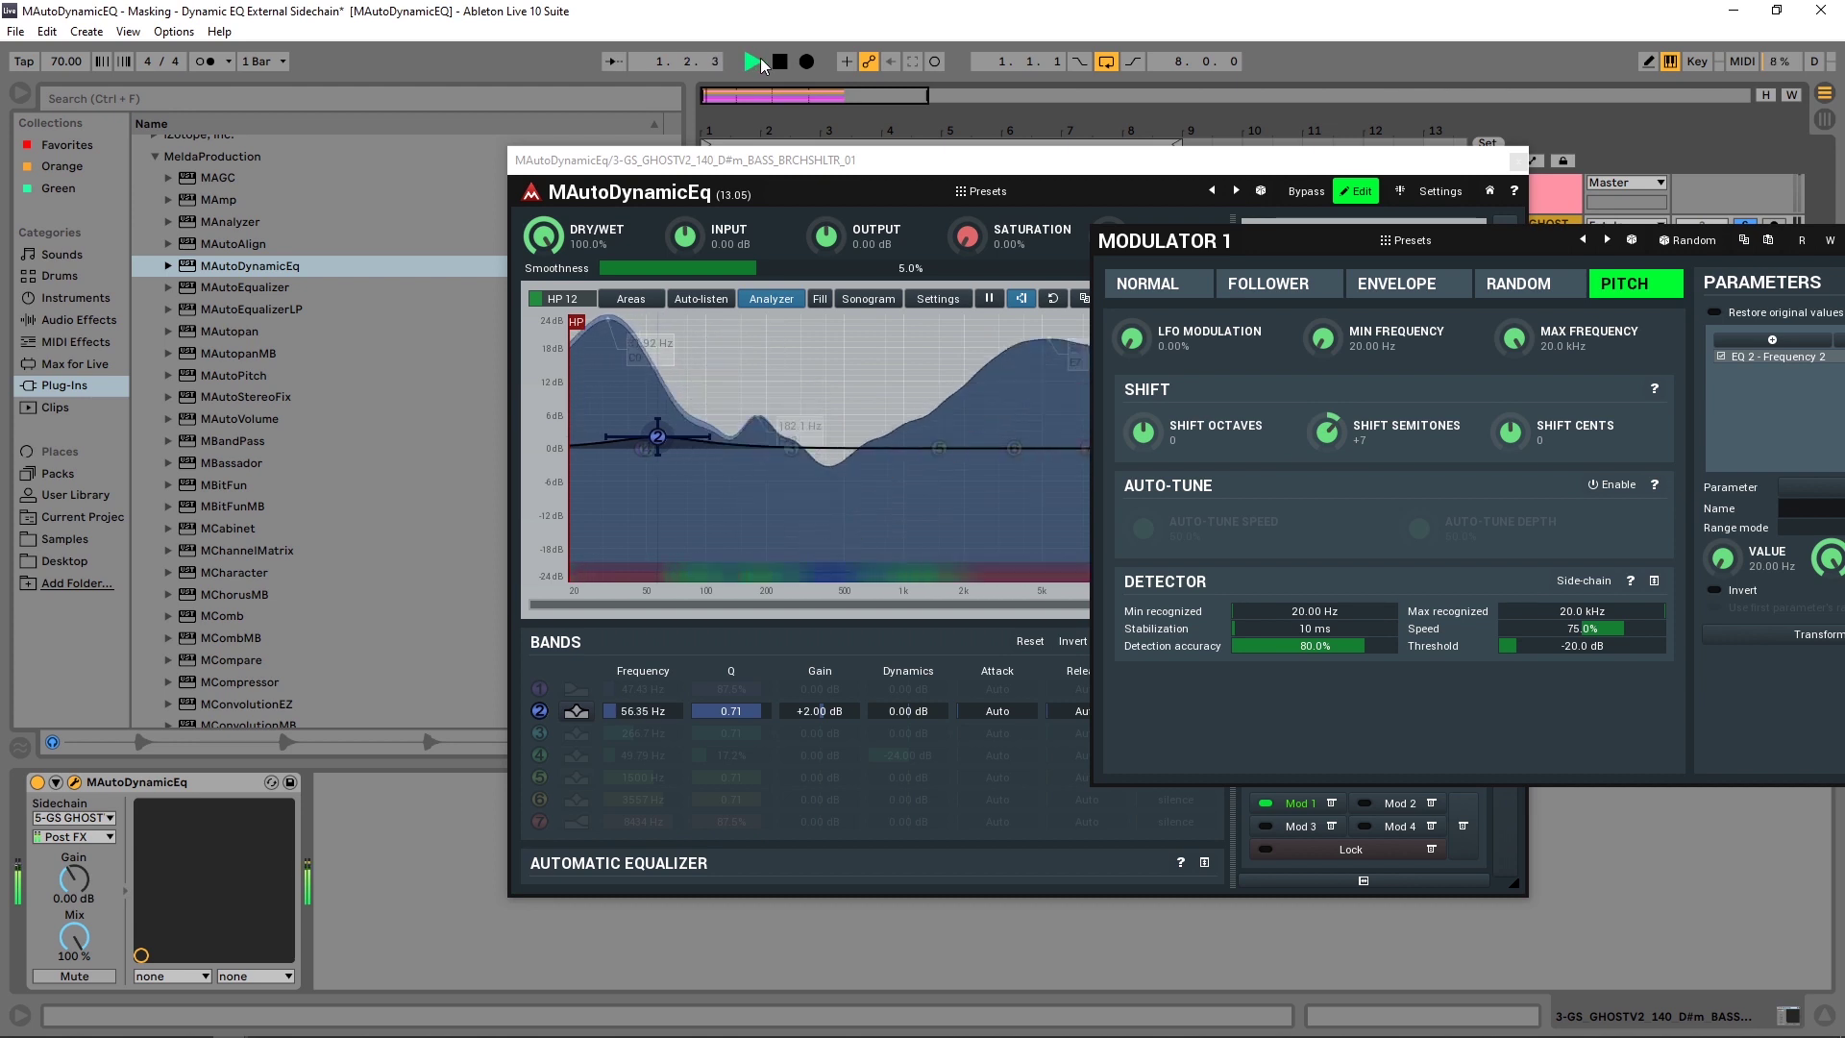
{"action": "left_click_drag", "start_coordinate": [1149, 460], "coordinate": [1149, 444]}
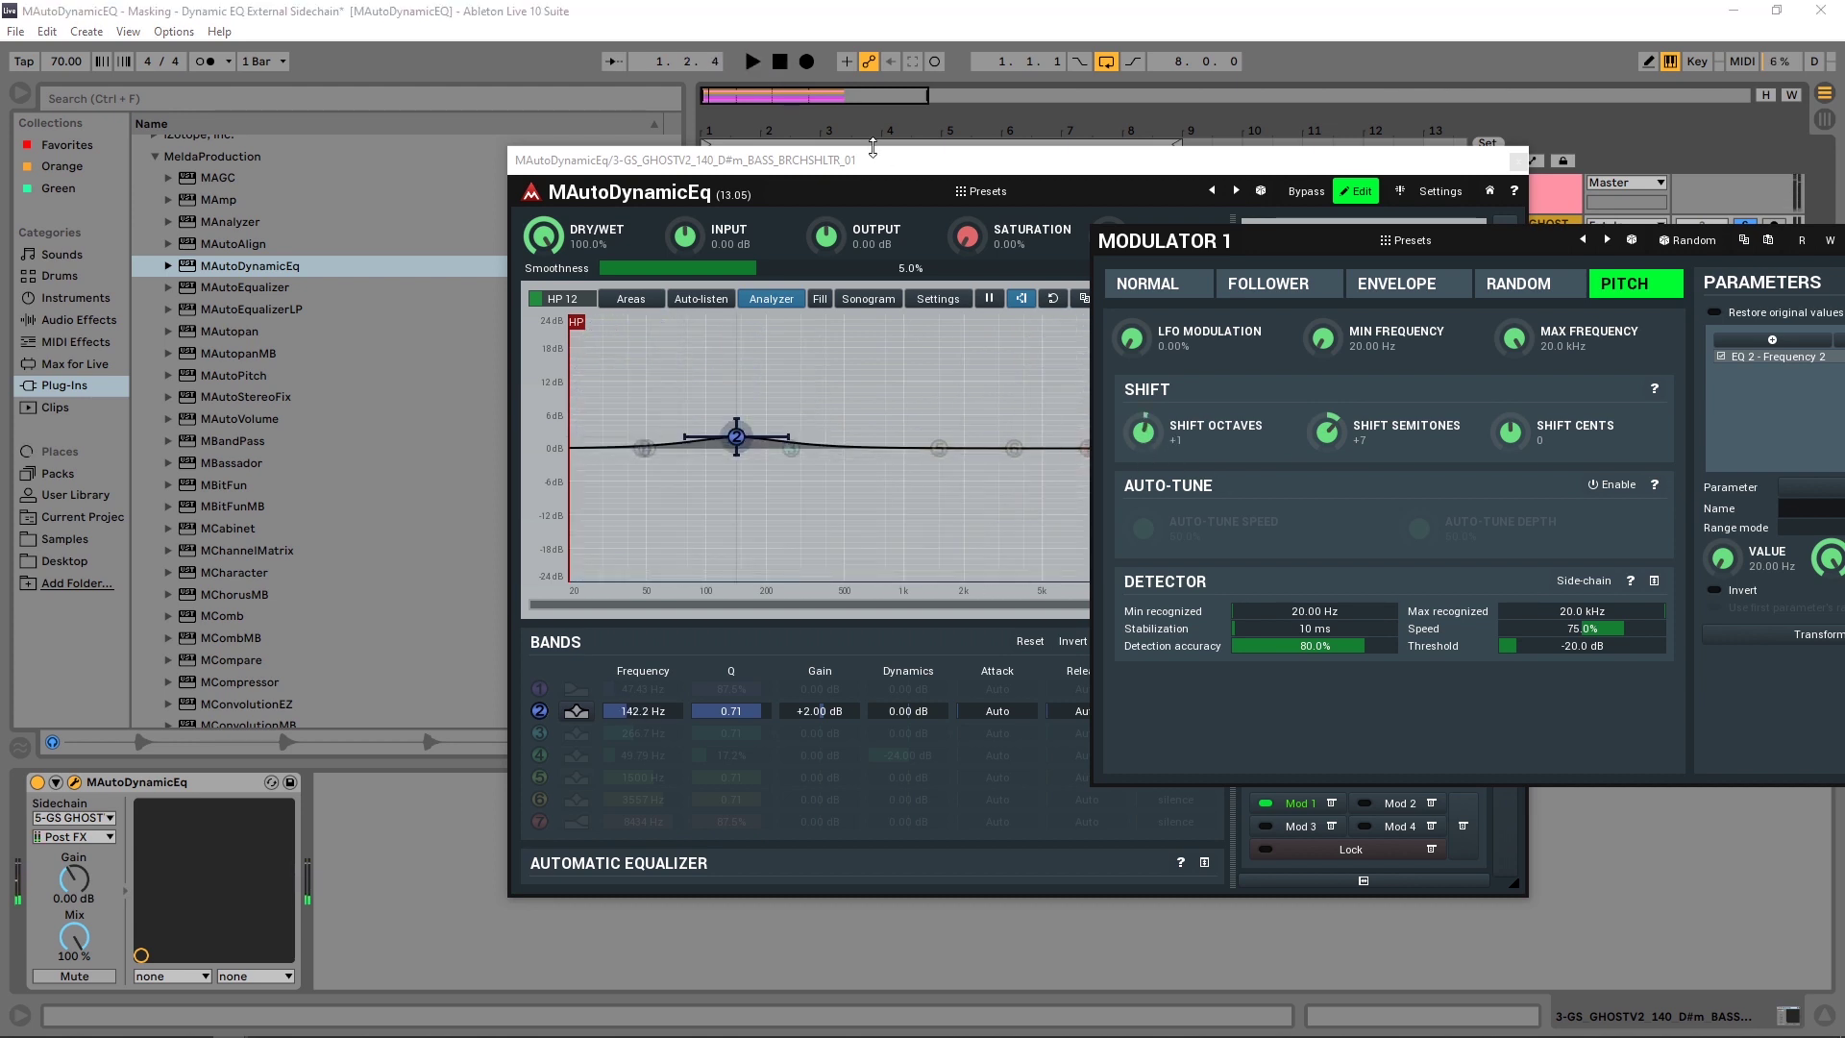
{"action": "left_click", "coordinate": [760, 60]}
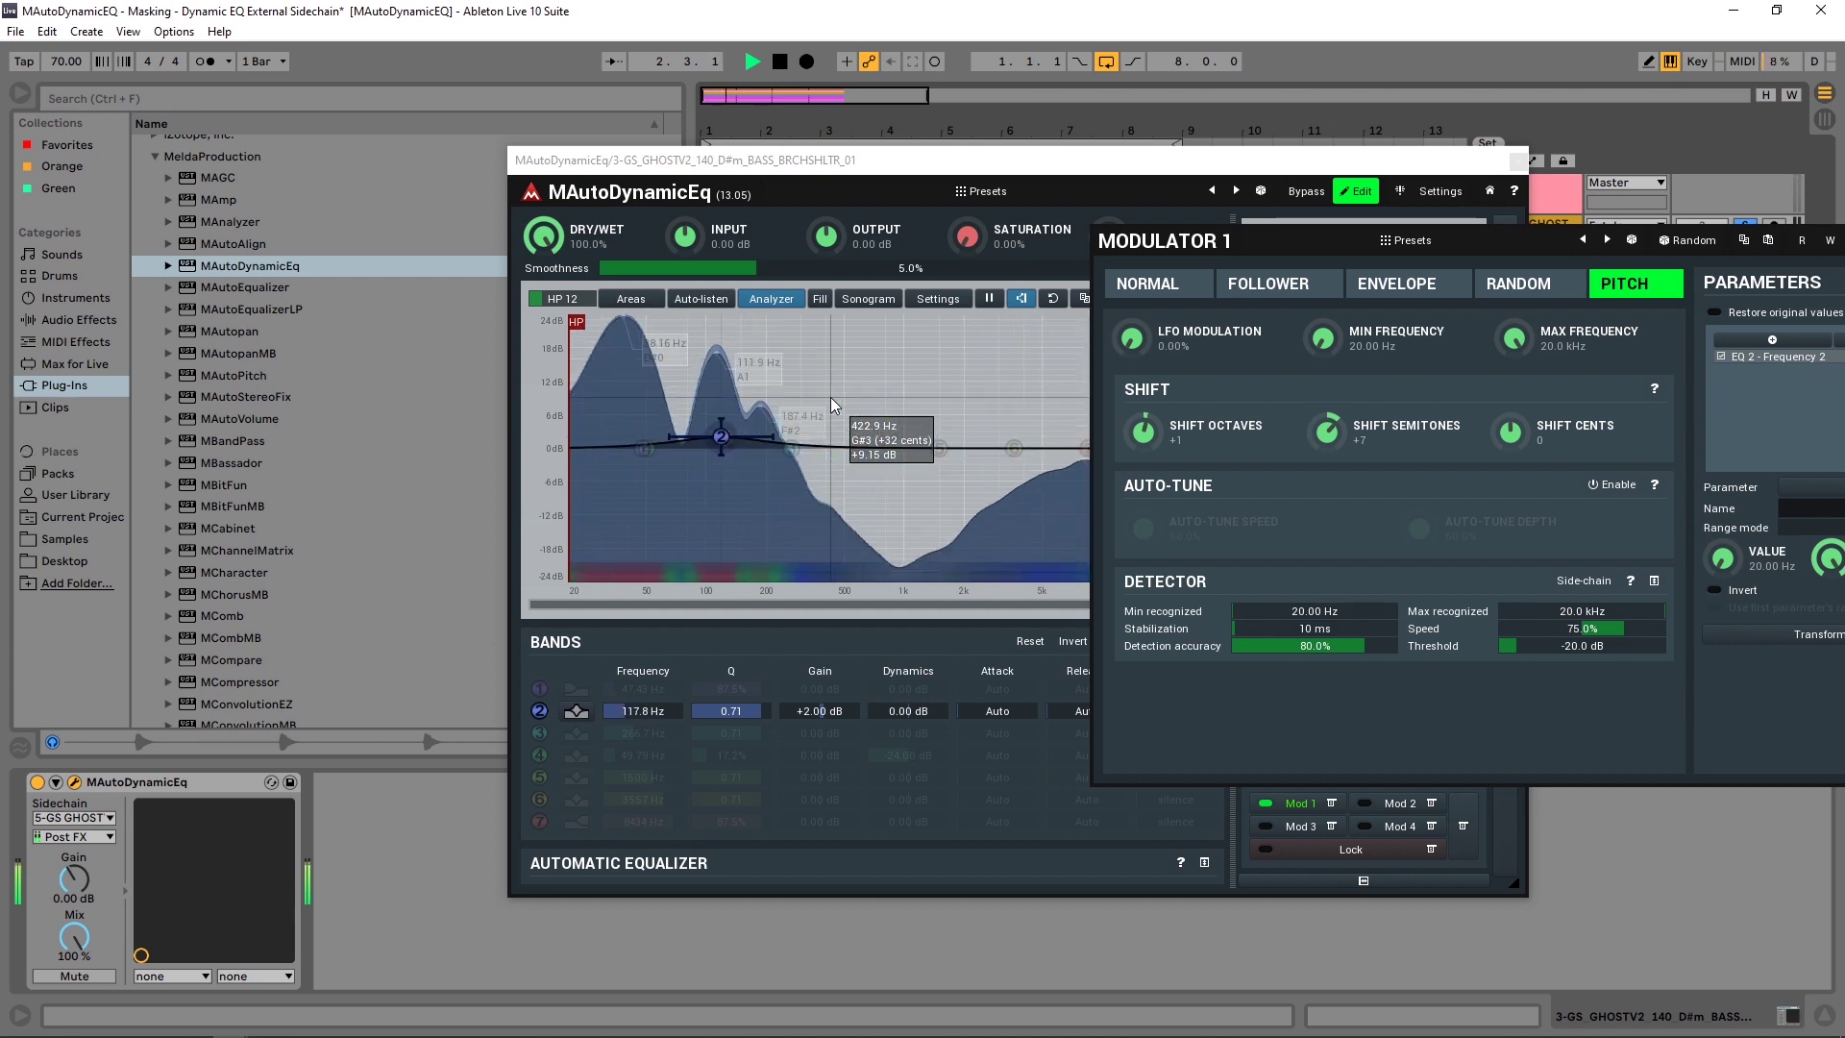
{"action": "key", "text": "space"}
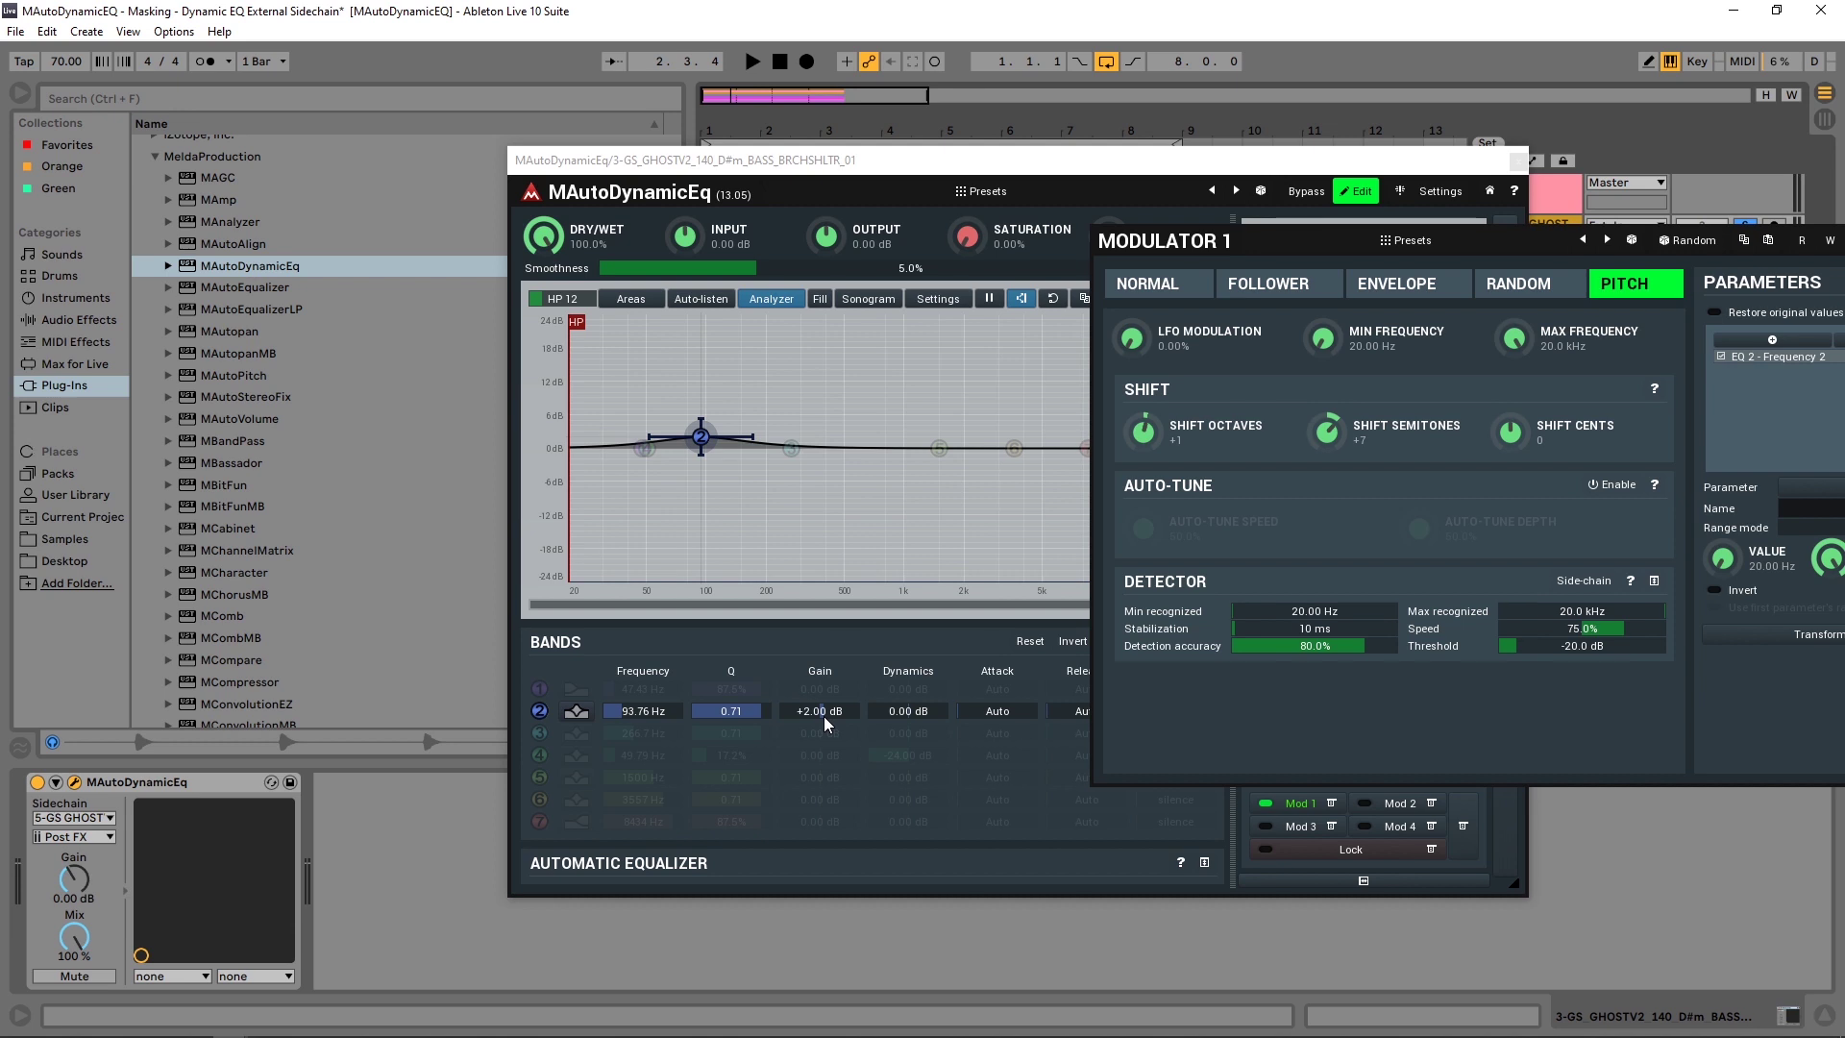
Set band 2 to +4.30 dB with Q 1.76, play, and bypass the effect to compare
{"action": "left_click_drag", "start_coordinate": [821, 709], "coordinate": [821, 671]}
{"action": "left_click_drag", "start_coordinate": [730, 710], "coordinate": [731, 671]}
{"action": "key", "text": "space"}
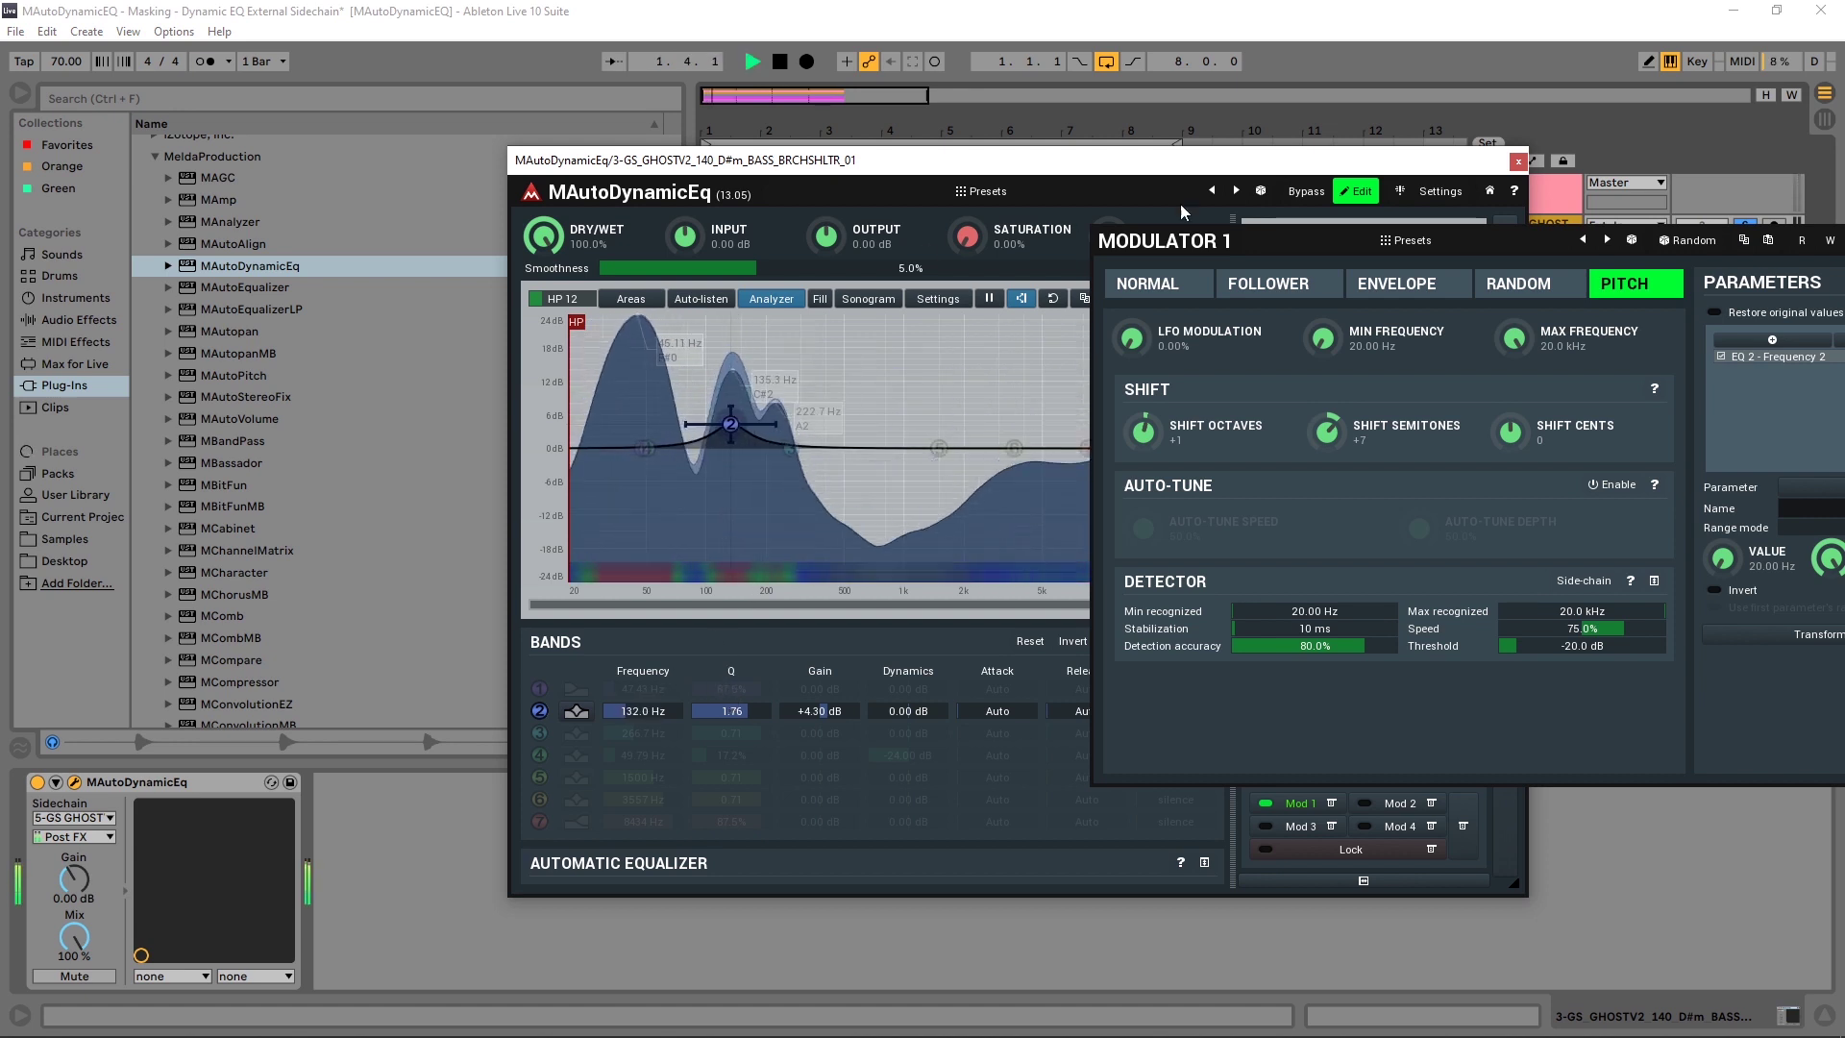
{"action": "left_click", "coordinate": [1296, 195]}
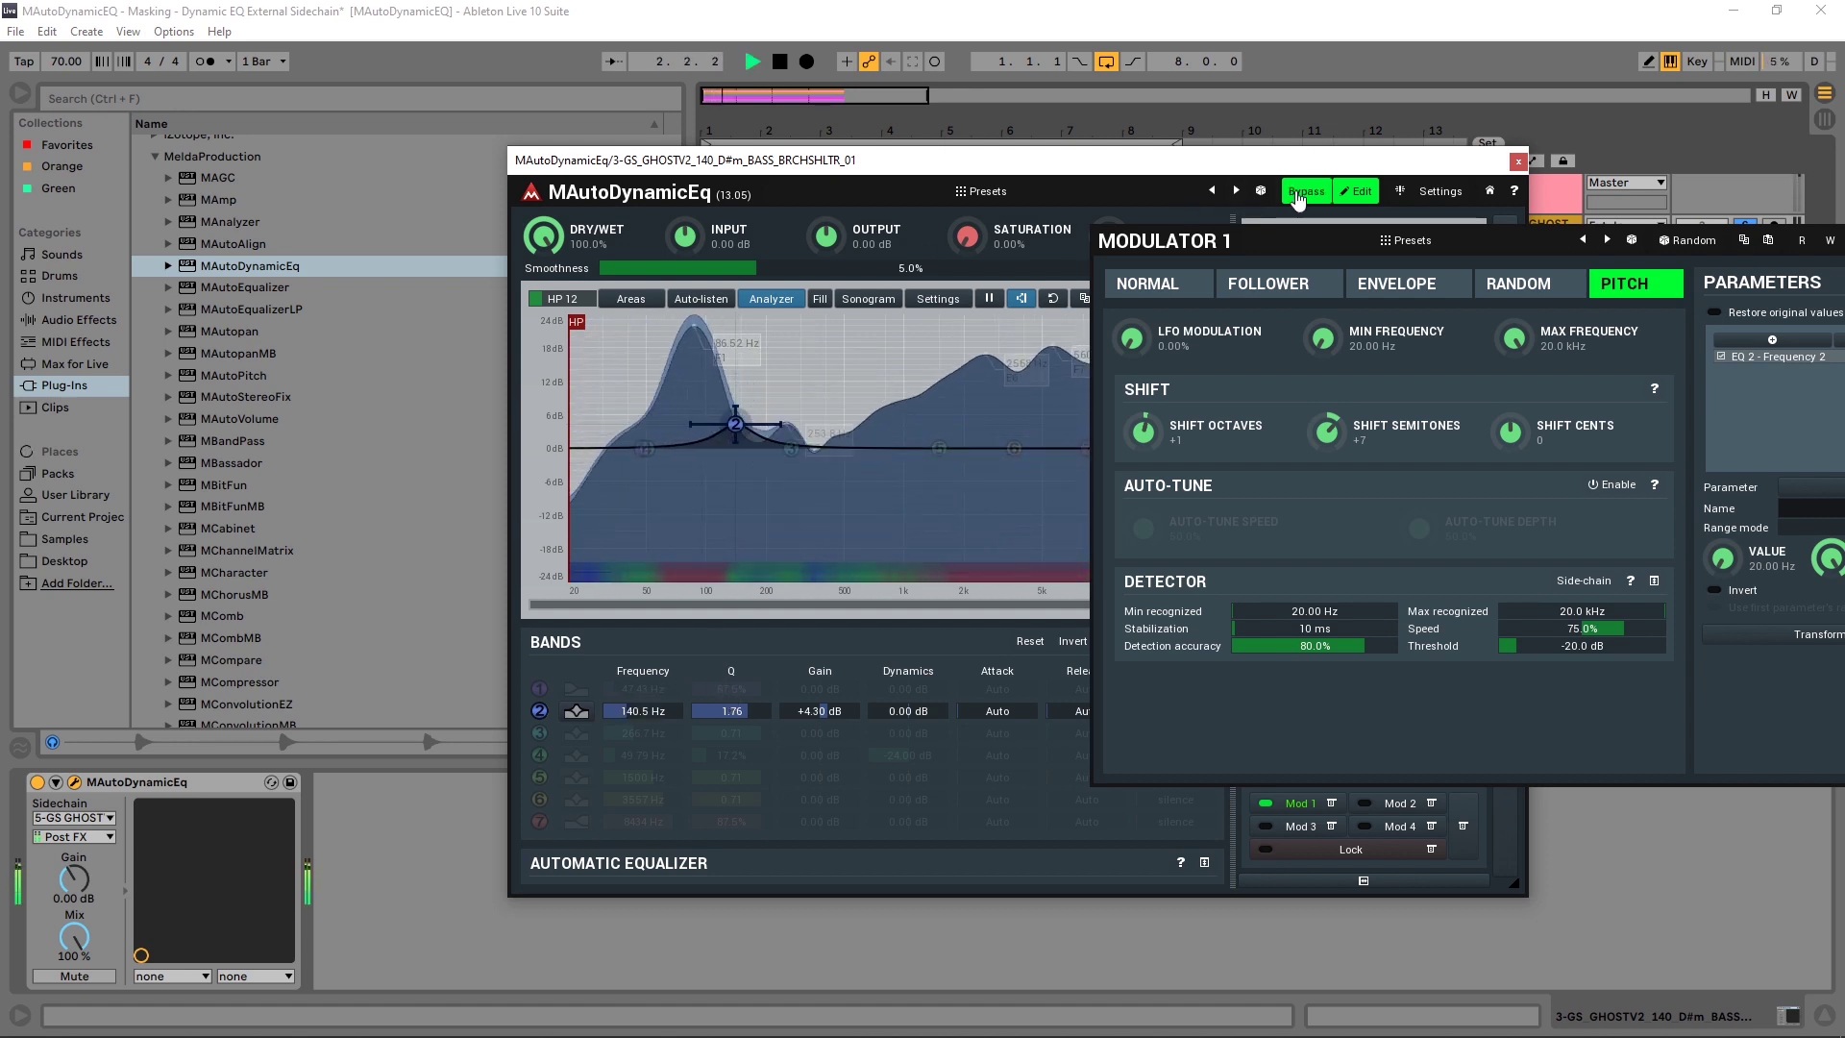
Turn Bypass off and drag the Modulator 1 panel left into full view
{"action": "left_click", "coordinate": [1296, 195]}
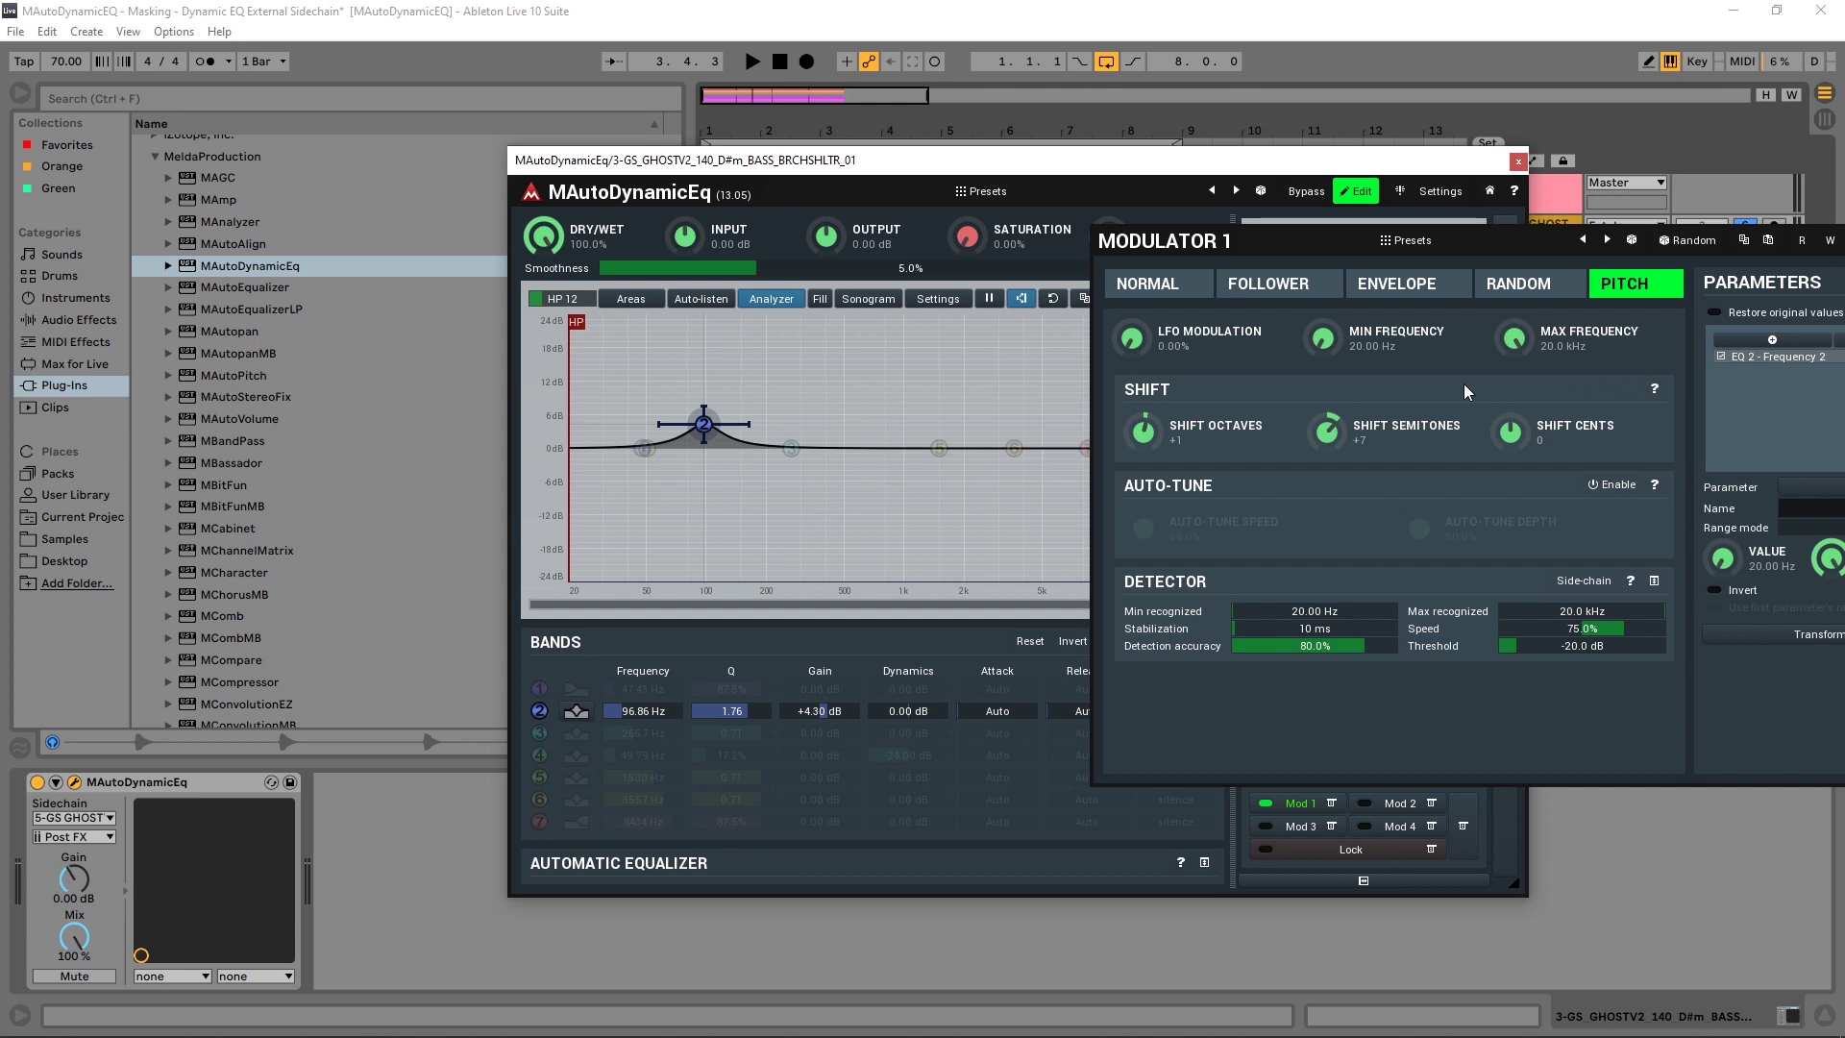
{"action": "left_click_drag", "start_coordinate": [1158, 248], "coordinate": [894, 238]}
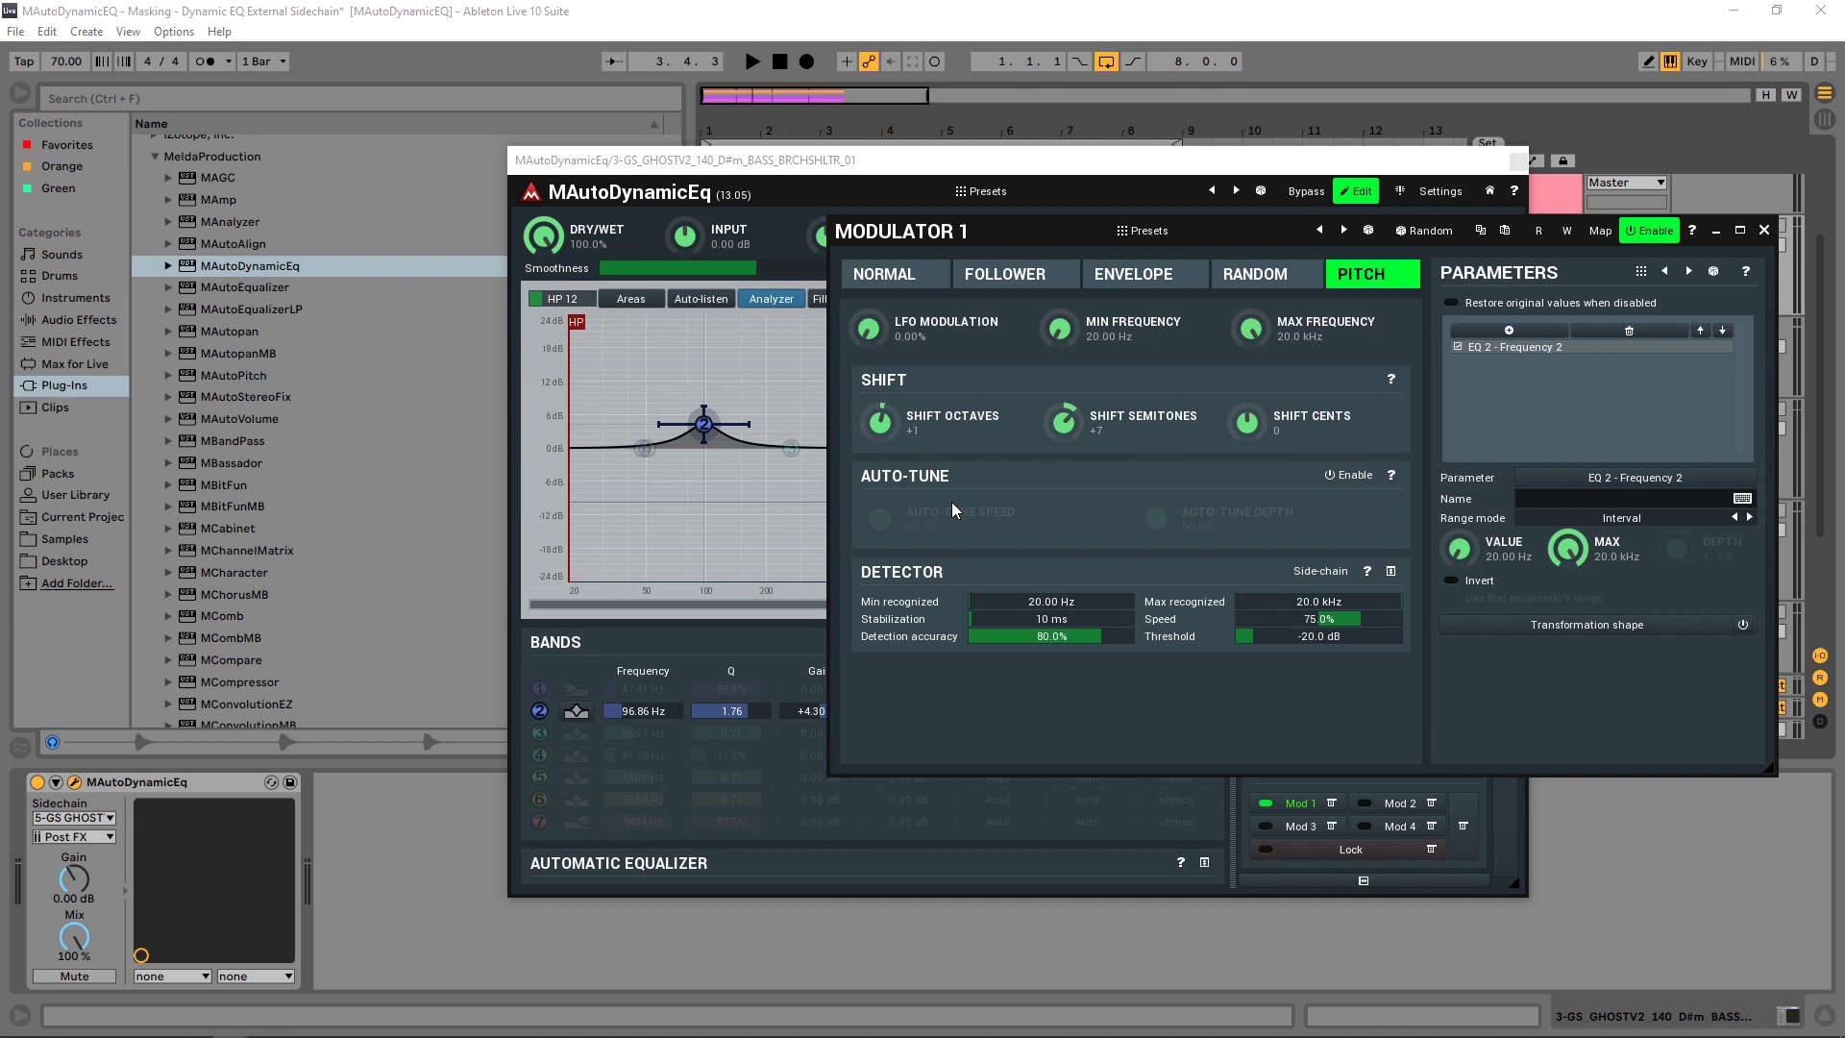
Close the Modulator 1 editor window
{"action": "left_click", "coordinate": [1764, 230]}
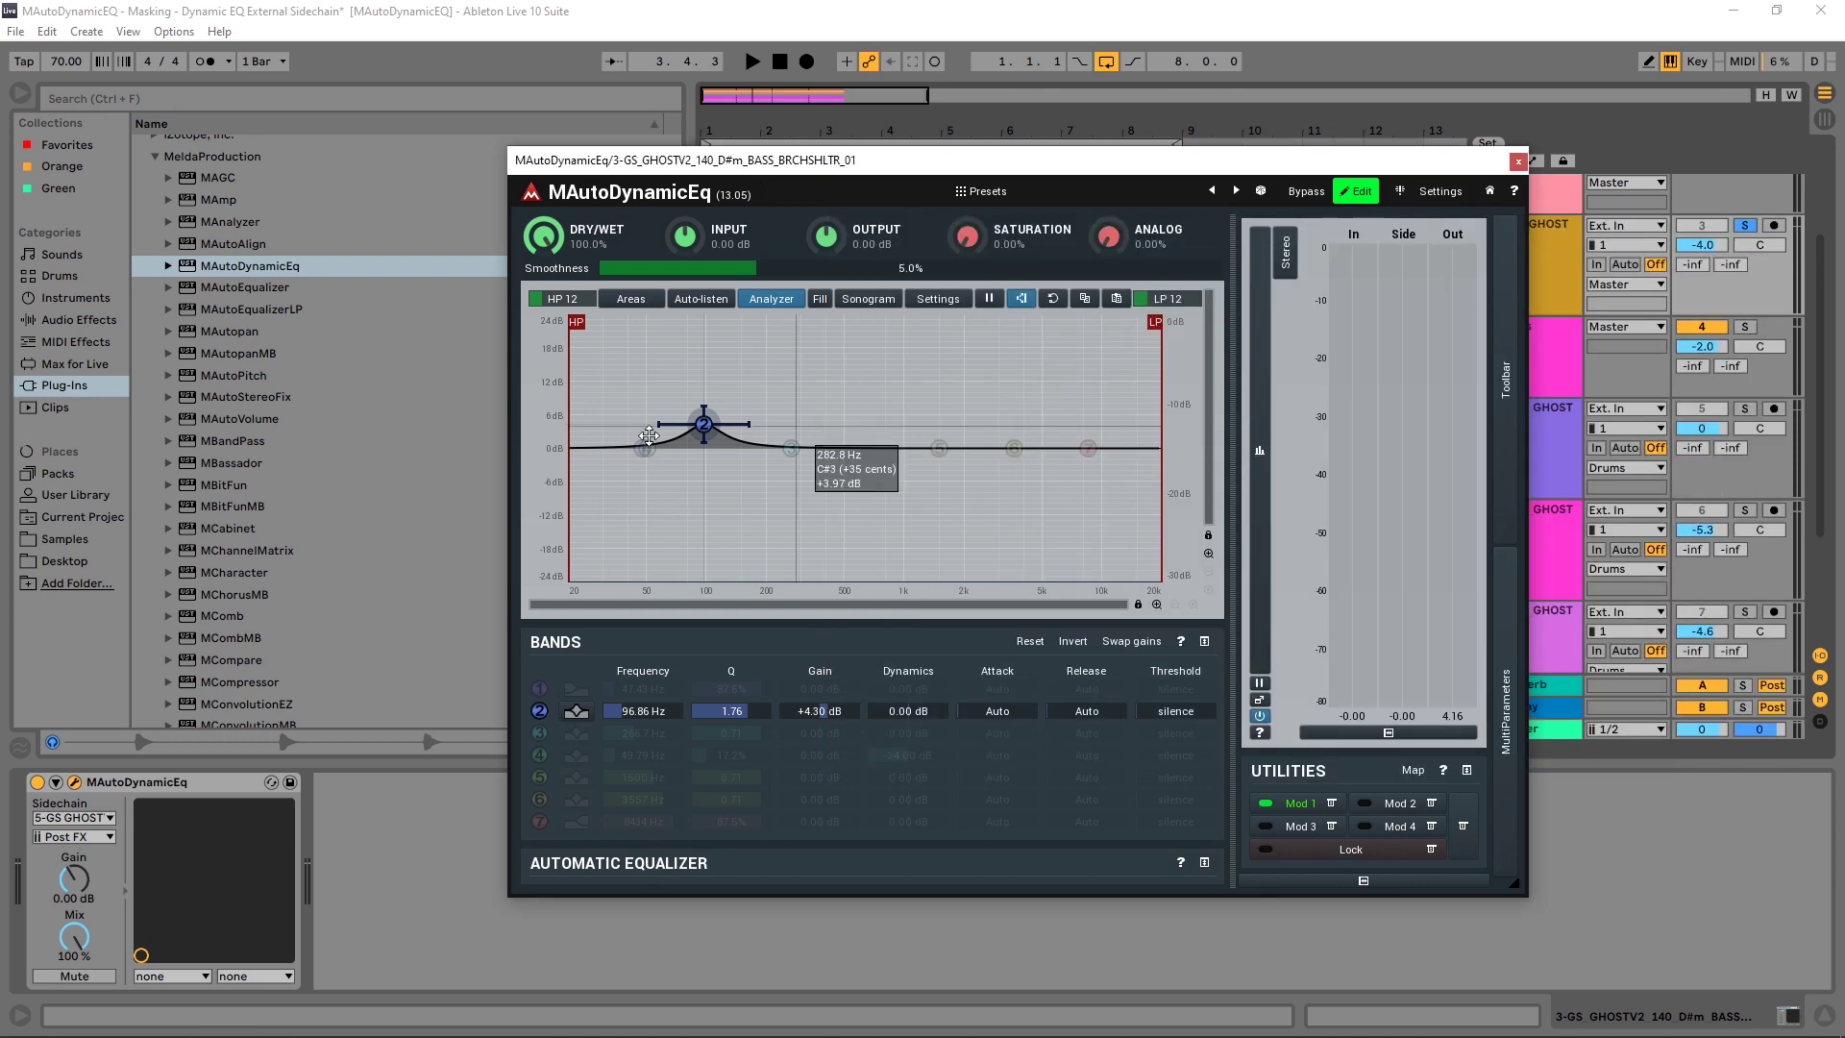